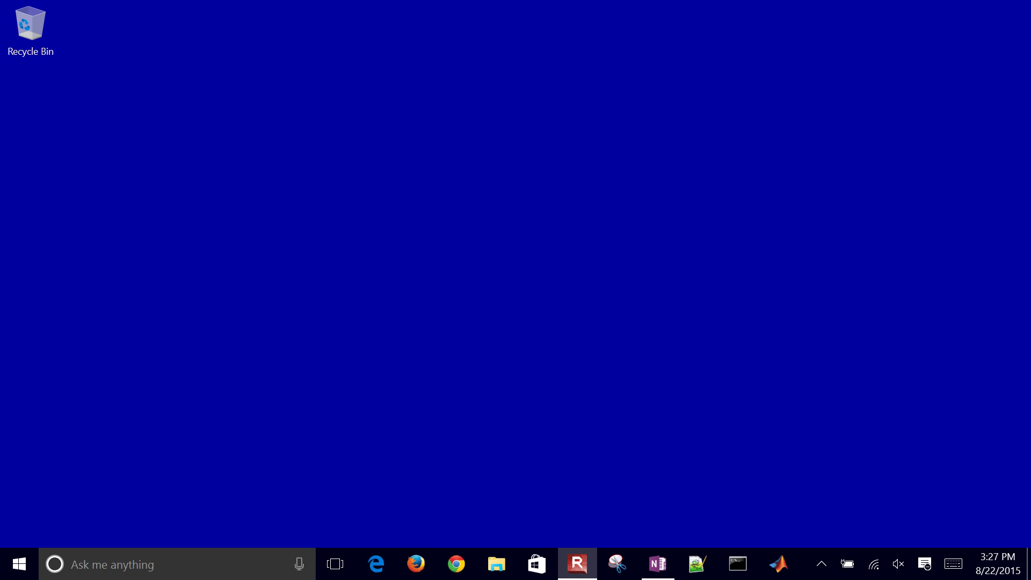
# Open Edge and load the apmonitor.com/che263 course page
pyautogui.press('super+1')
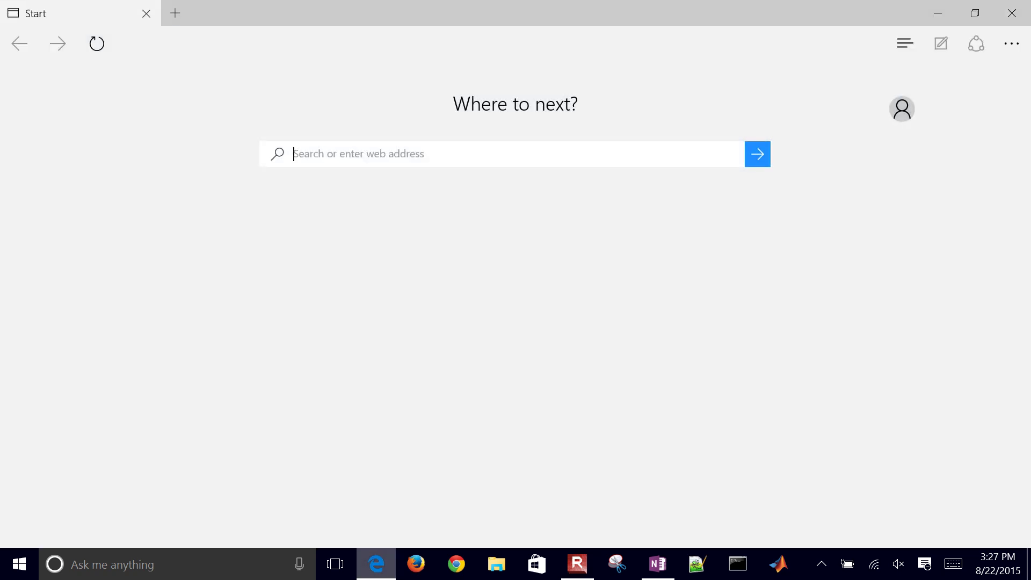
pyautogui.write('spre')
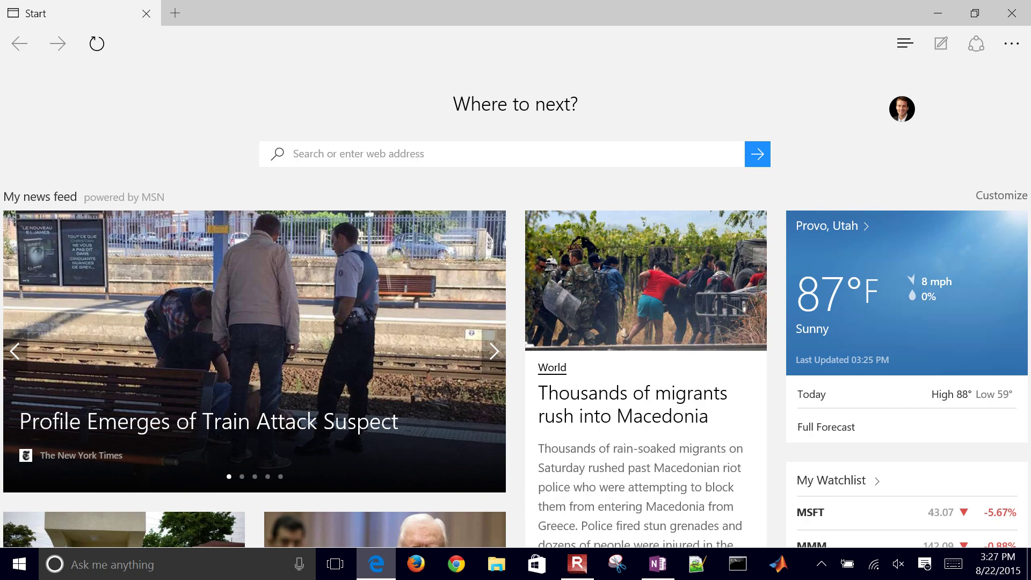
pyautogui.write('http;')
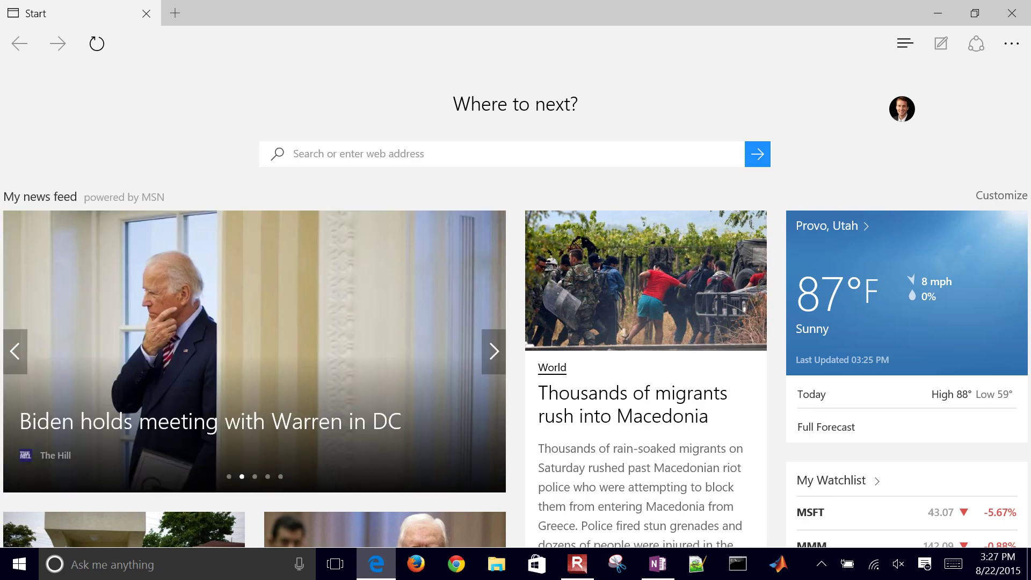
pyautogui.press('BackSpace')
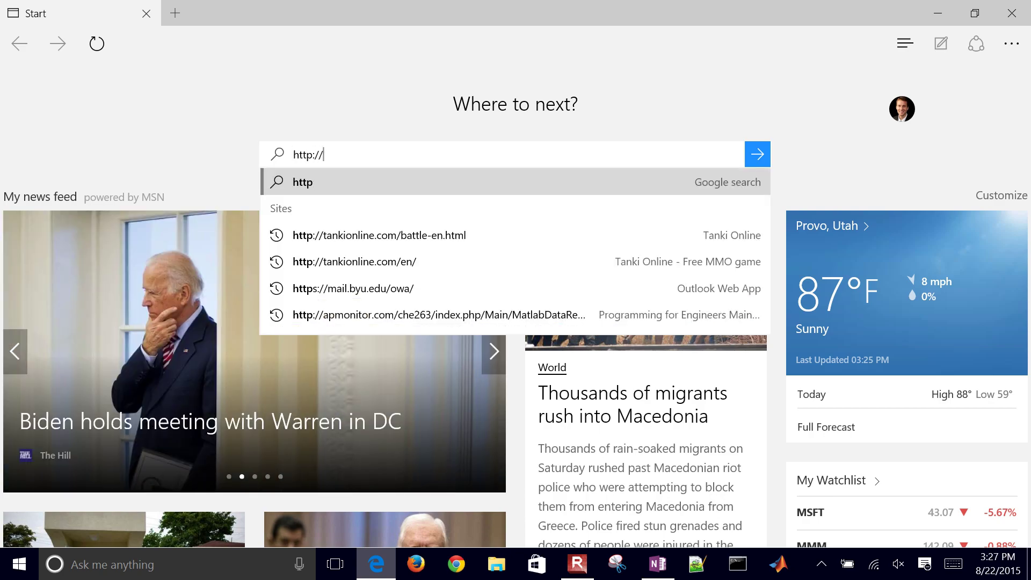
pyautogui.write('://apmonitor.com/che263')
pyautogui.press('Return')
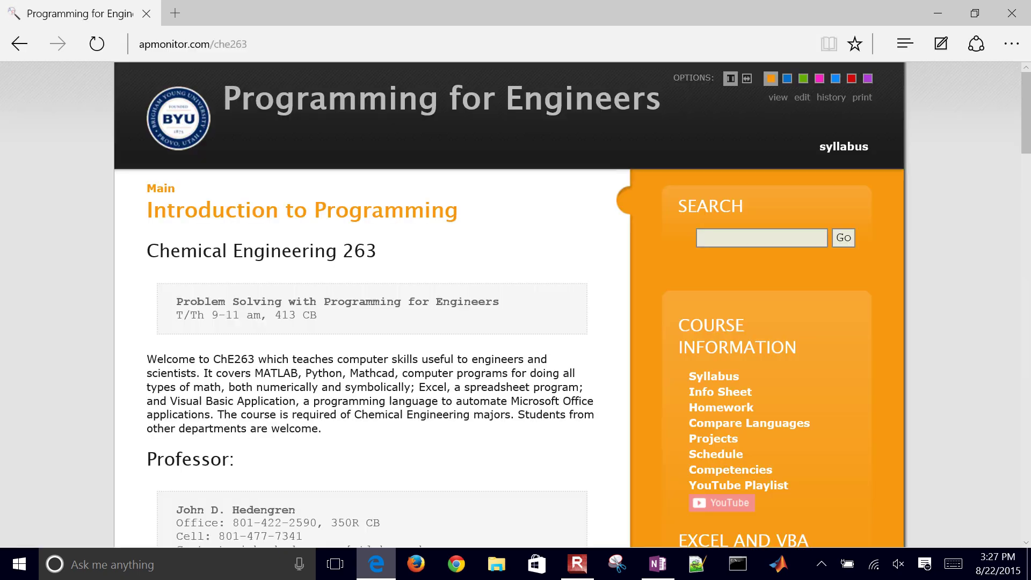
# Go to the Data Regression with Excel page and download the Excel Nonlinear Regression example spreadsheet
pyautogui.scroll(-4, 516, 304)
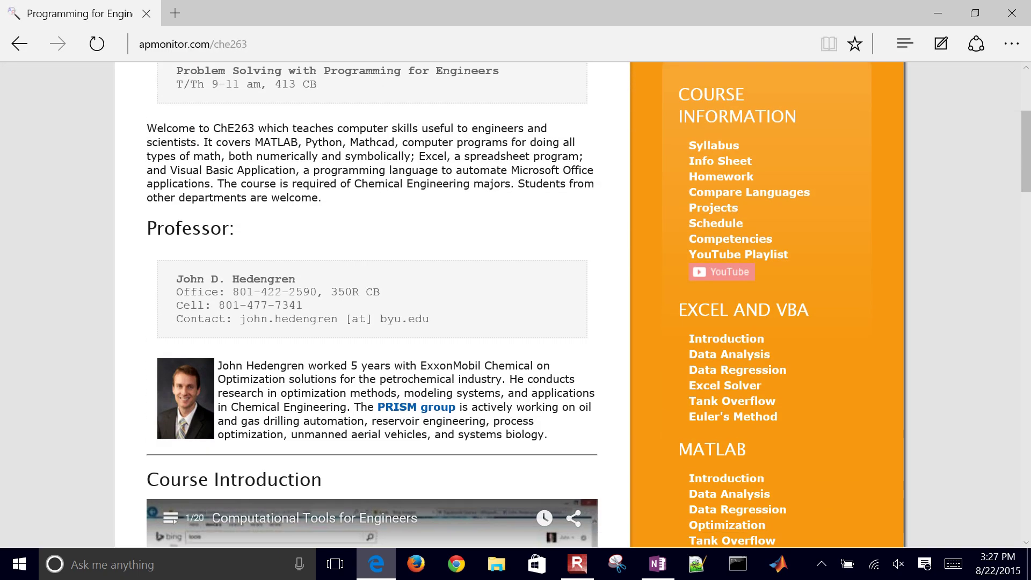
pyautogui.scroll(5, 825, 414)
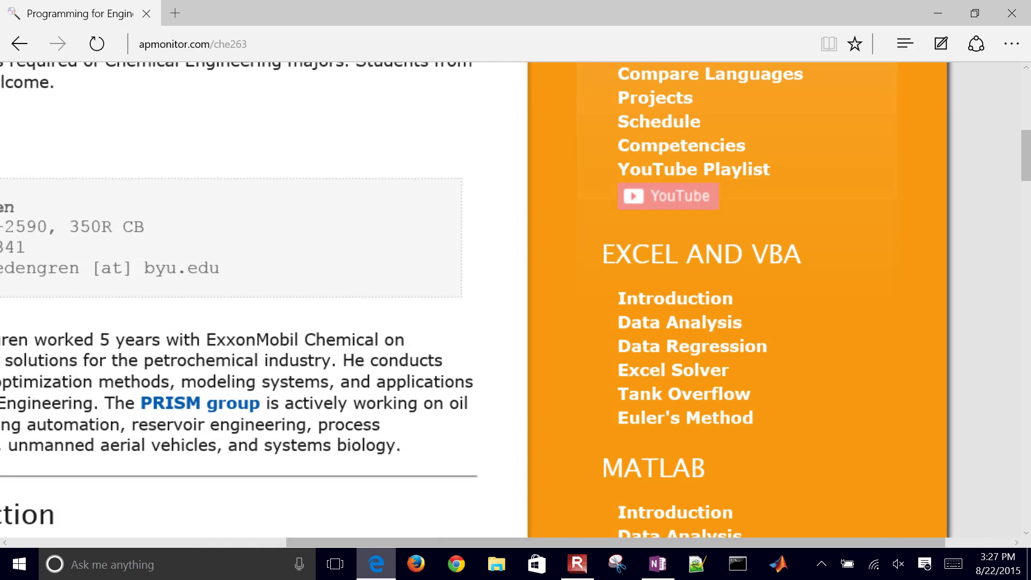
pyautogui.scroll(1, 830, 399)
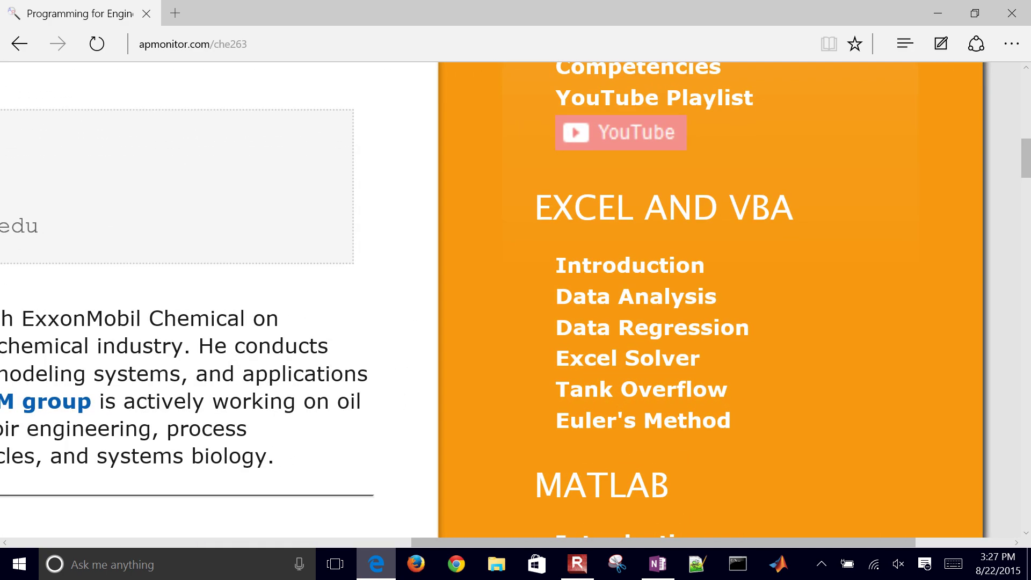
pyautogui.click(652, 328)
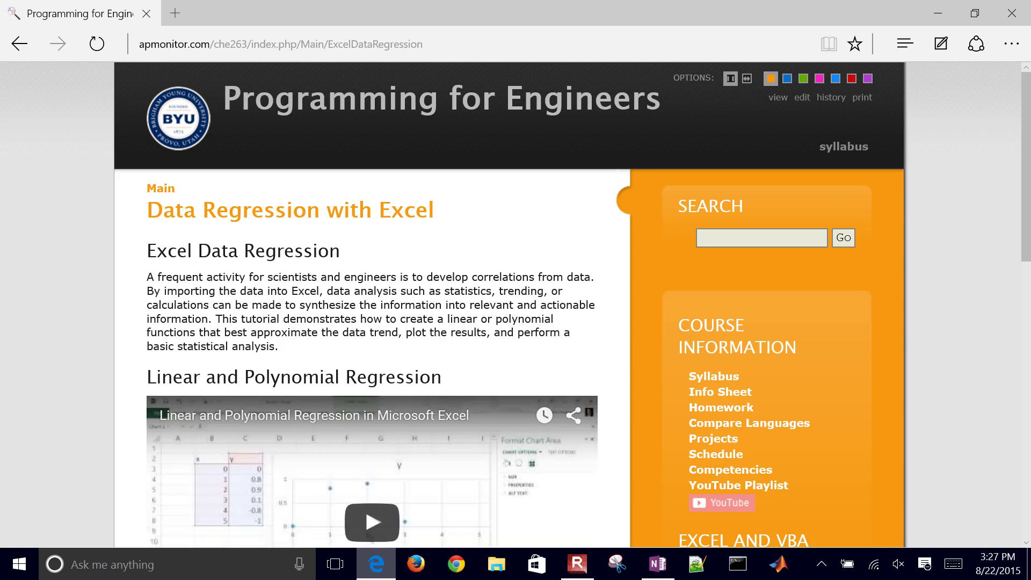
pyautogui.scroll(-3, 572, 304)
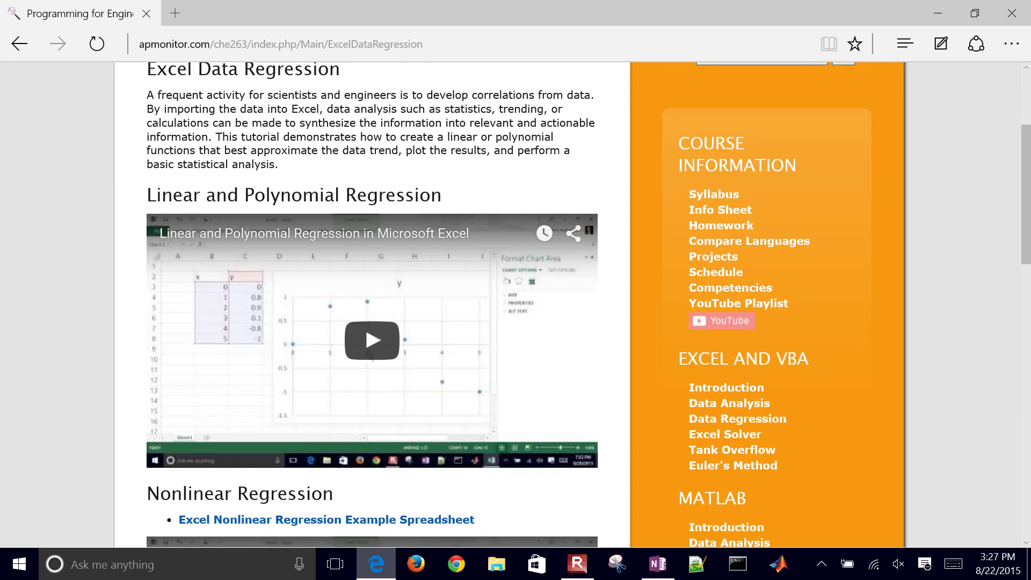
pyautogui.scroll(-5, 572, 305)
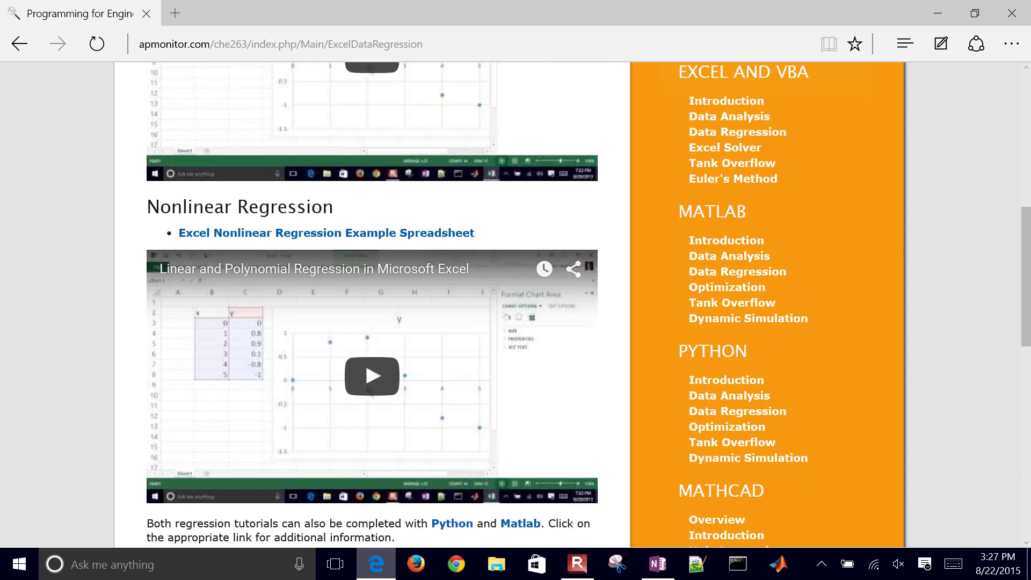
pyautogui.scroll(-1, 572, 305)
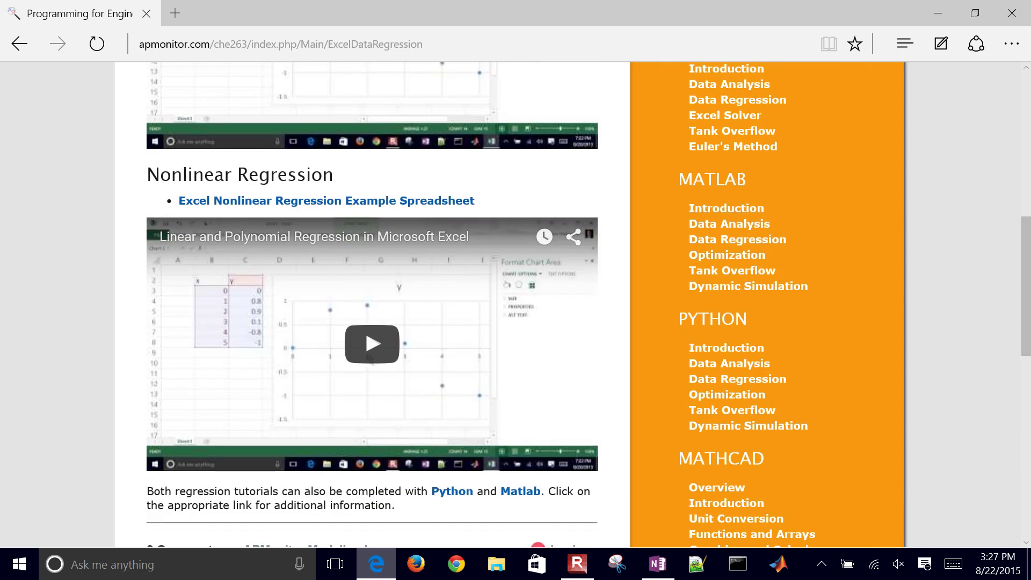
pyautogui.click(326, 200)
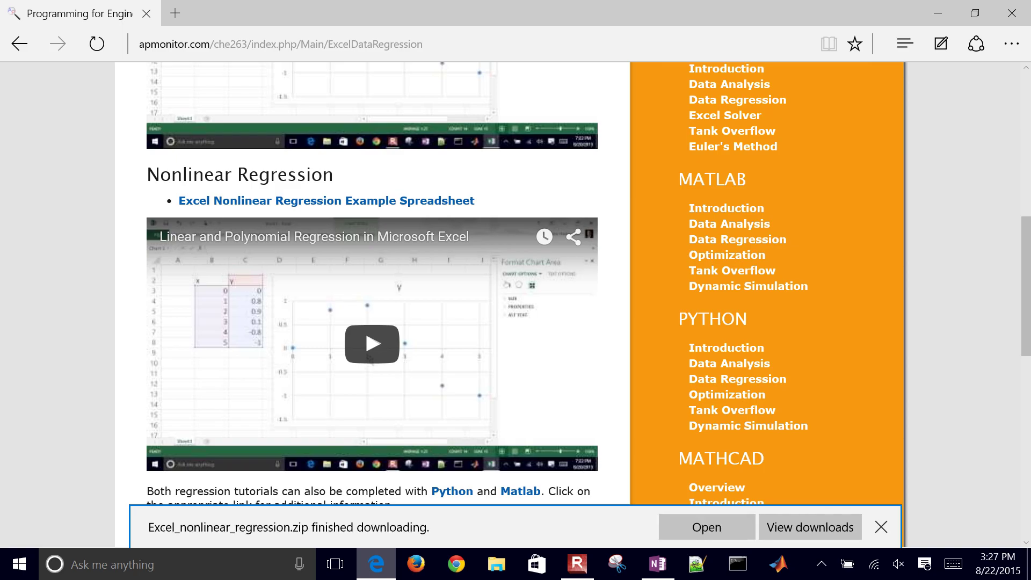
# Extract all files from Excel_nonlinear_regression.zip into the suggested Downloads folder
pyautogui.click(707, 527)
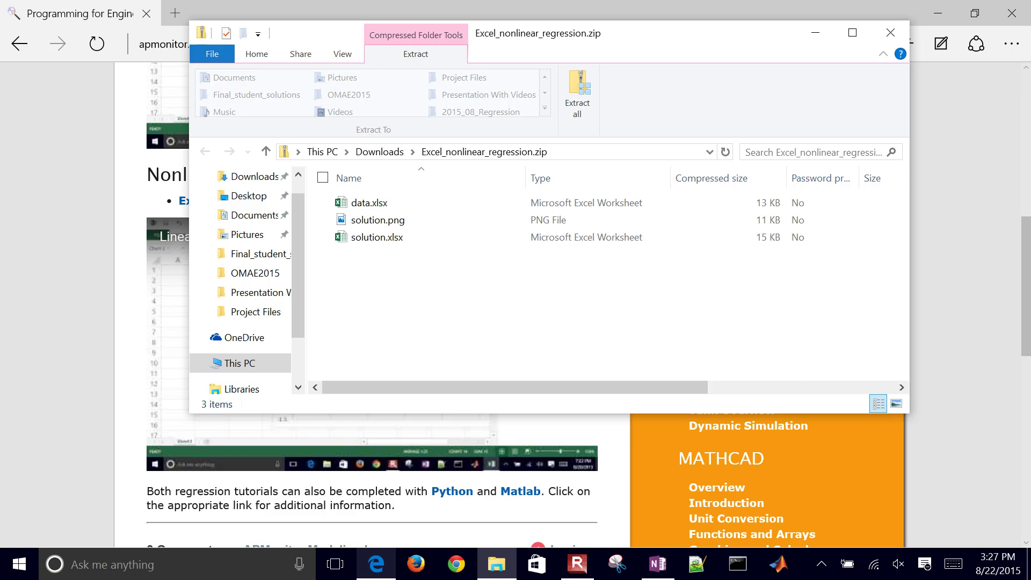
pyautogui.click(577, 94)
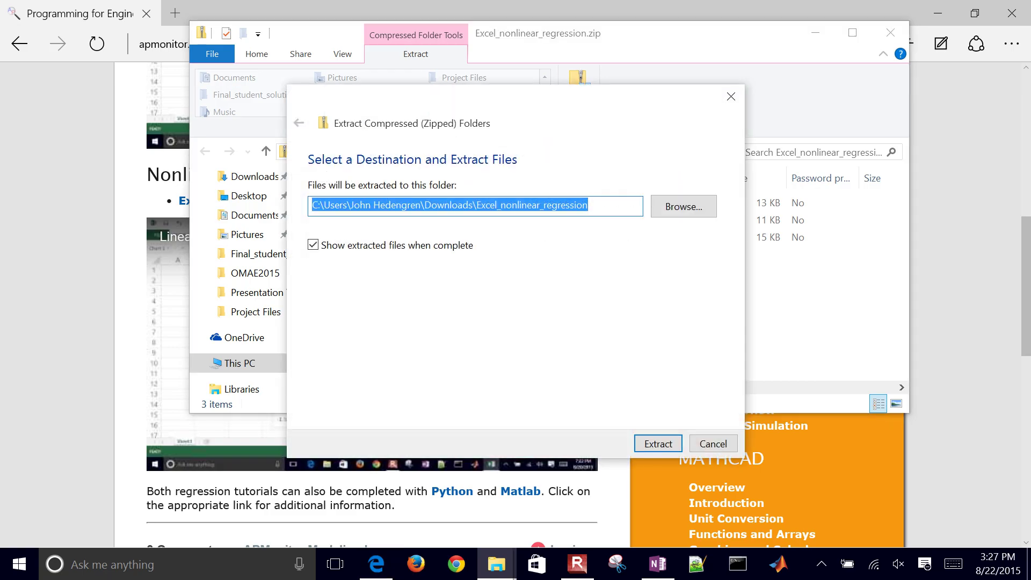
pyautogui.press('Return')
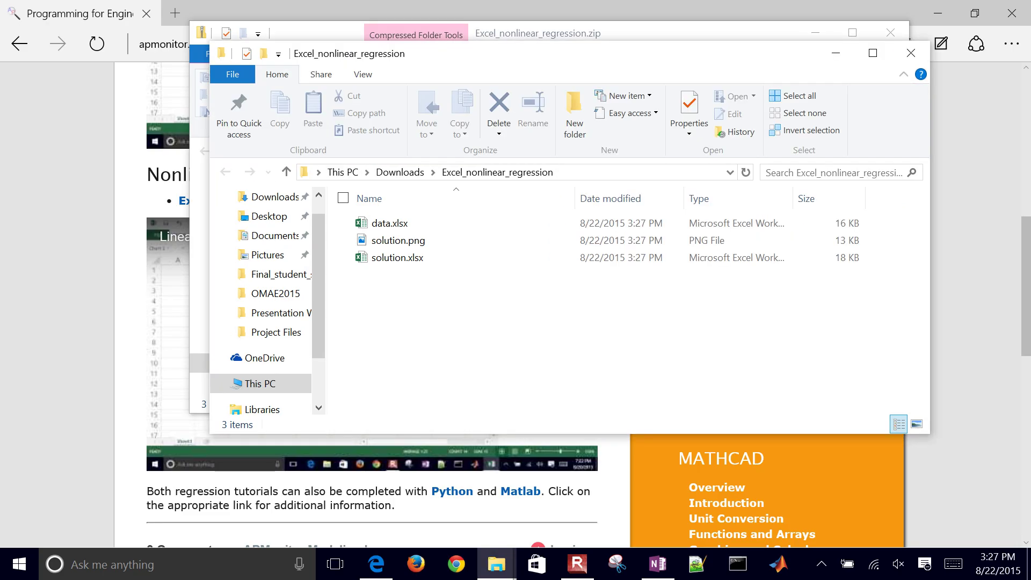
# Open data.xlsx from the extracted Excel_nonlinear_regression folder in Excel
pyautogui.click(389, 223)
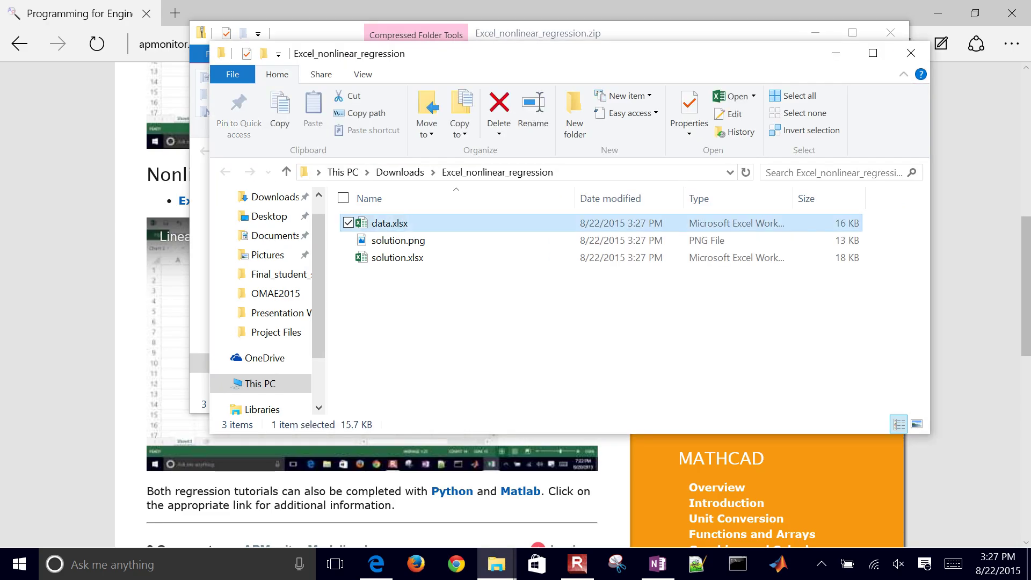
pyautogui.click(397, 257)
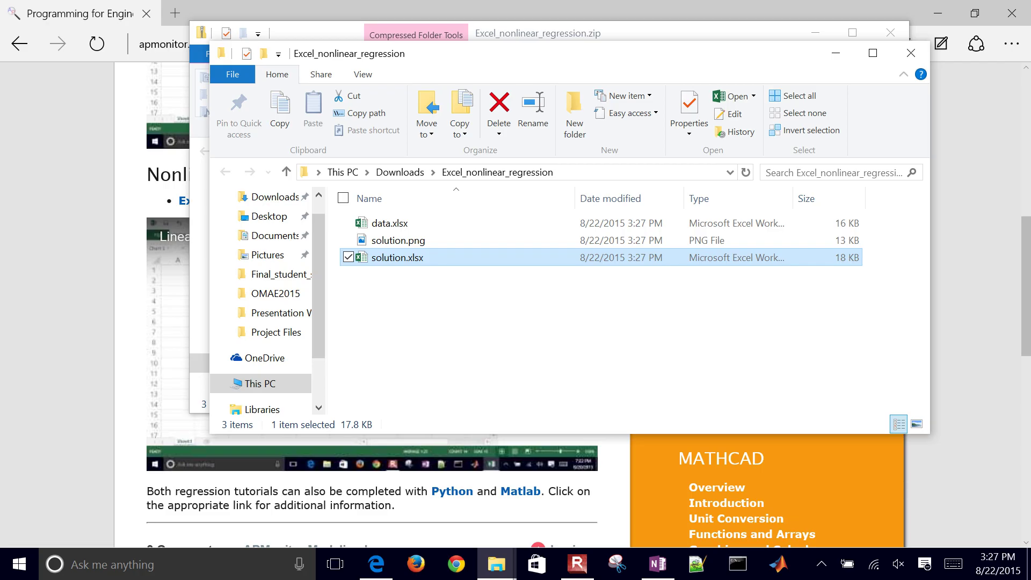
pyautogui.doubleClick(388, 221)
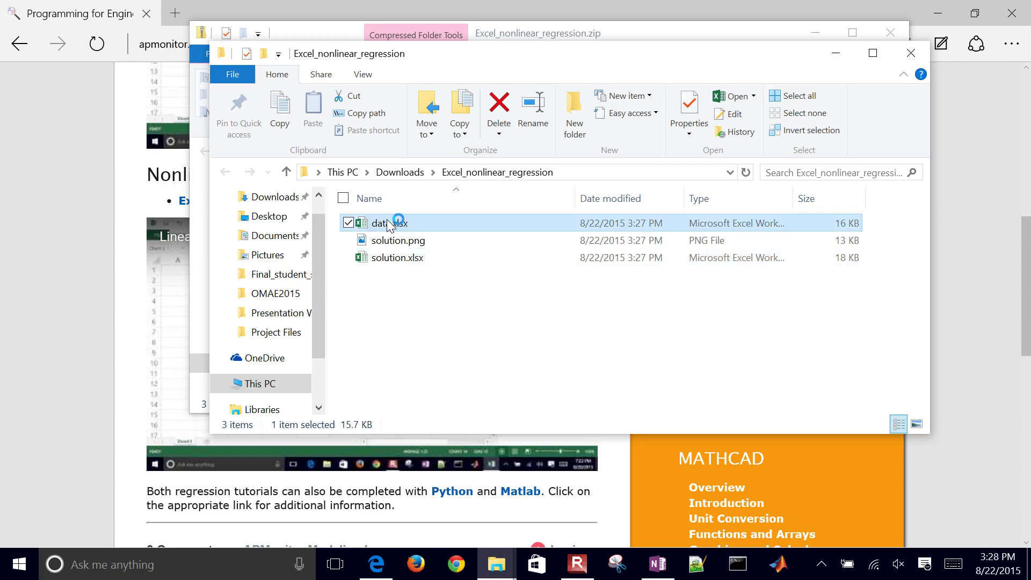
pyautogui.click(406, 324)
# Enable editing for data.xlsx, then review the x Measured data, regression chart and A2 model equation
pyautogui.click(382, 223)
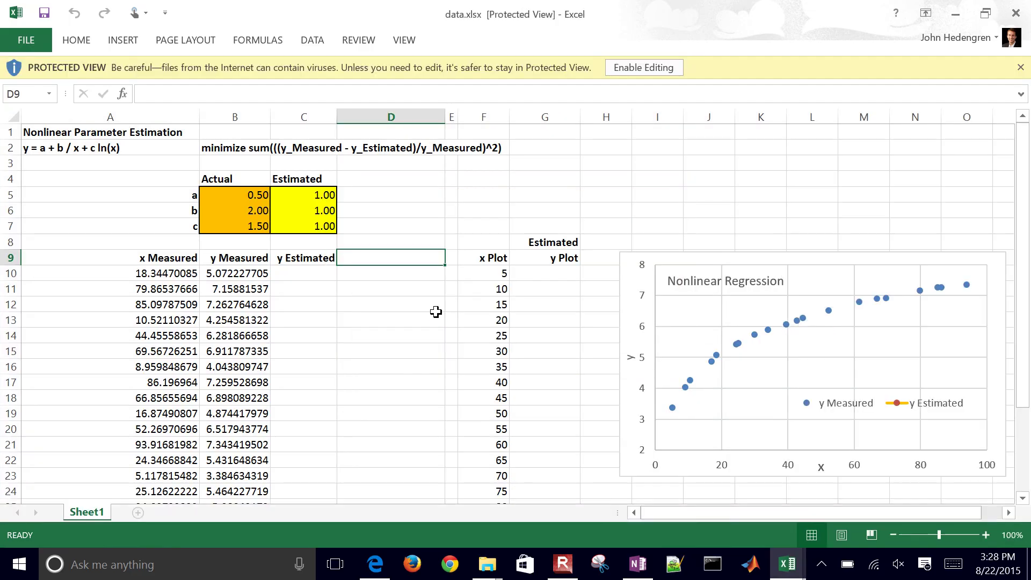
pyautogui.click(644, 67)
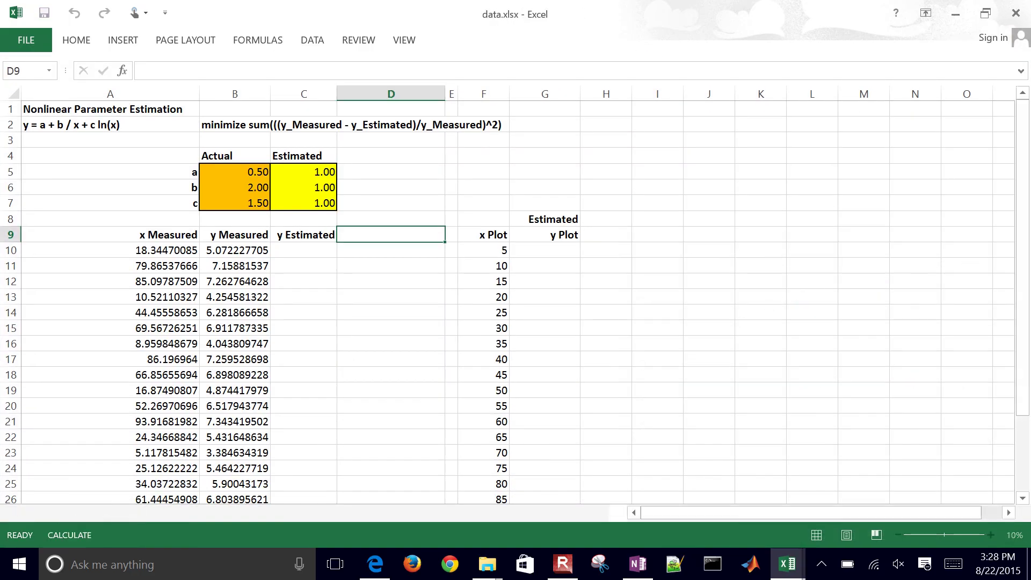
pyautogui.press('Down')
pyautogui.press('Left')
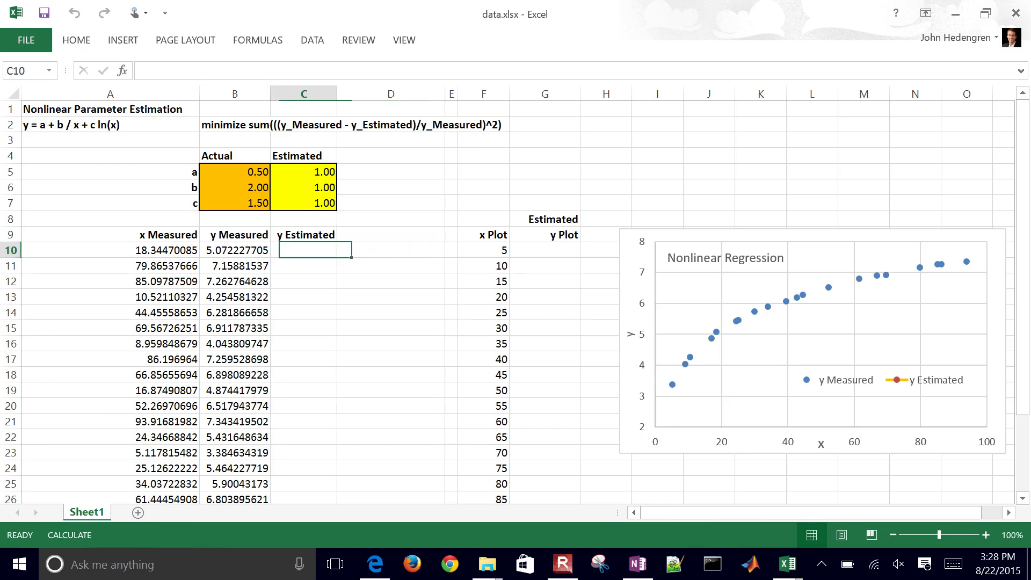
pyautogui.press('Left')
pyautogui.press('Left')
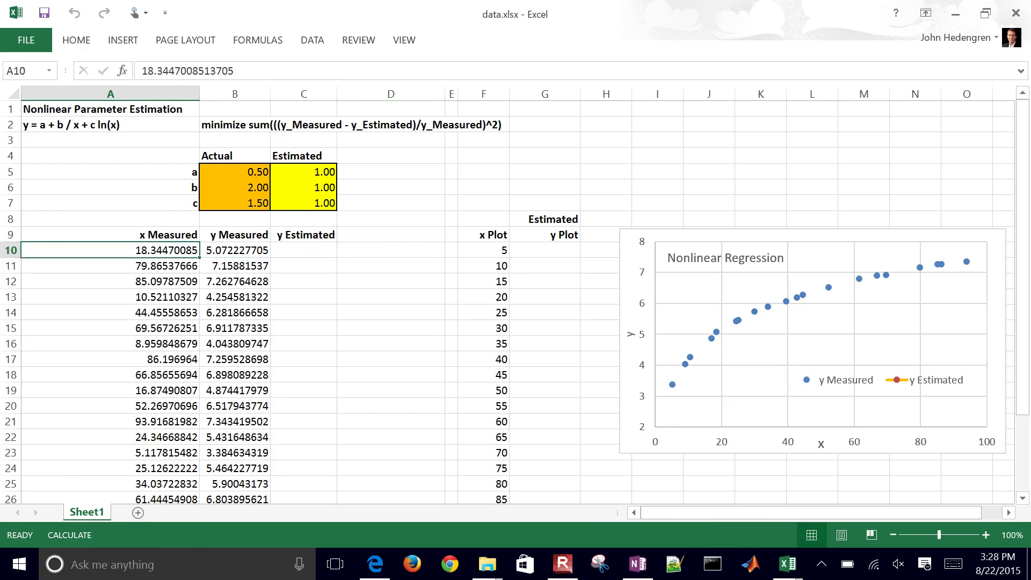
pyautogui.click(813, 341)
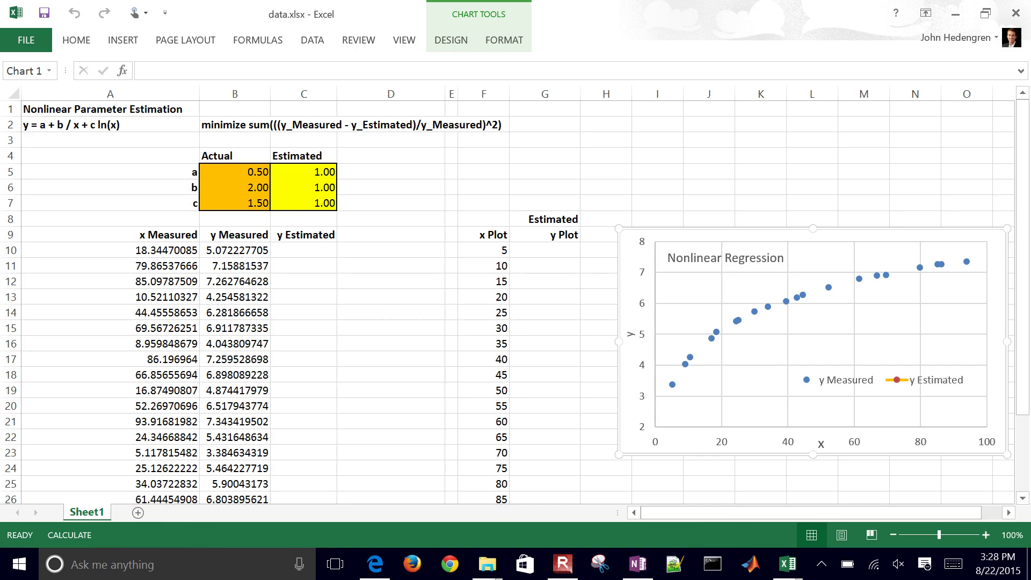
pyautogui.click(110, 124)
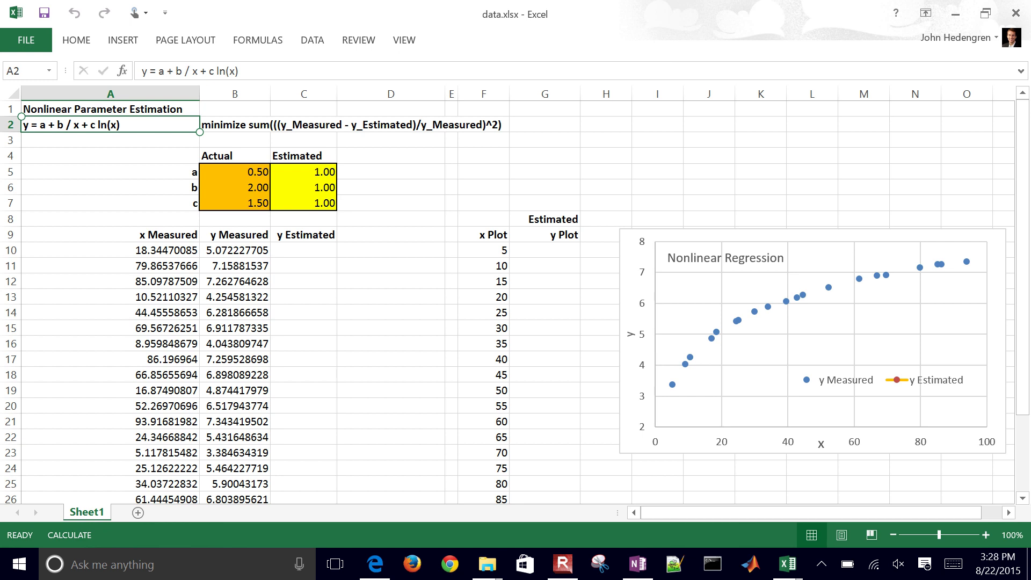
# Start a formula in C10, pointing at the B5:B7 and C5:C7 parameter cells
pyautogui.click(322, 251)
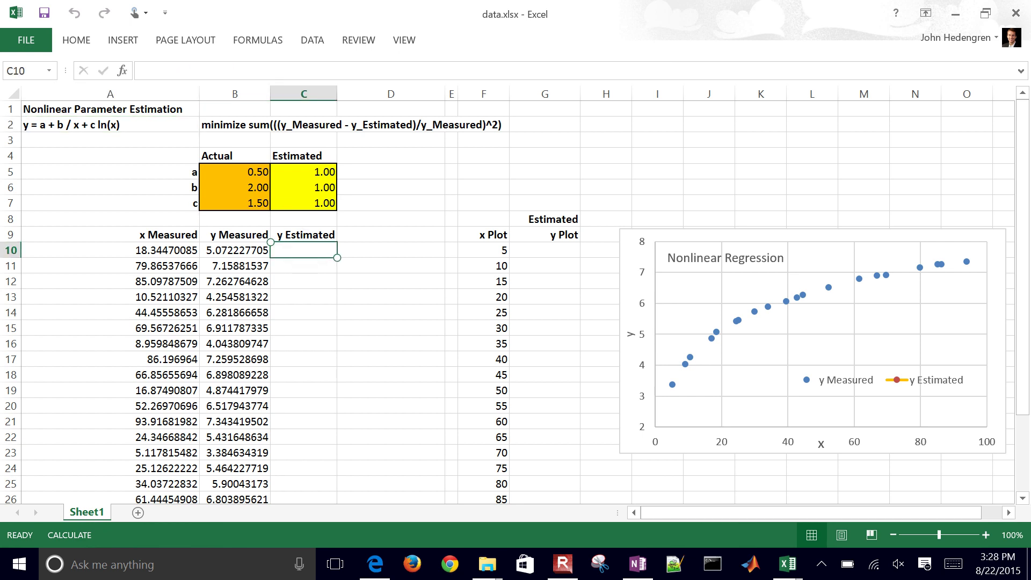
pyautogui.write('=')
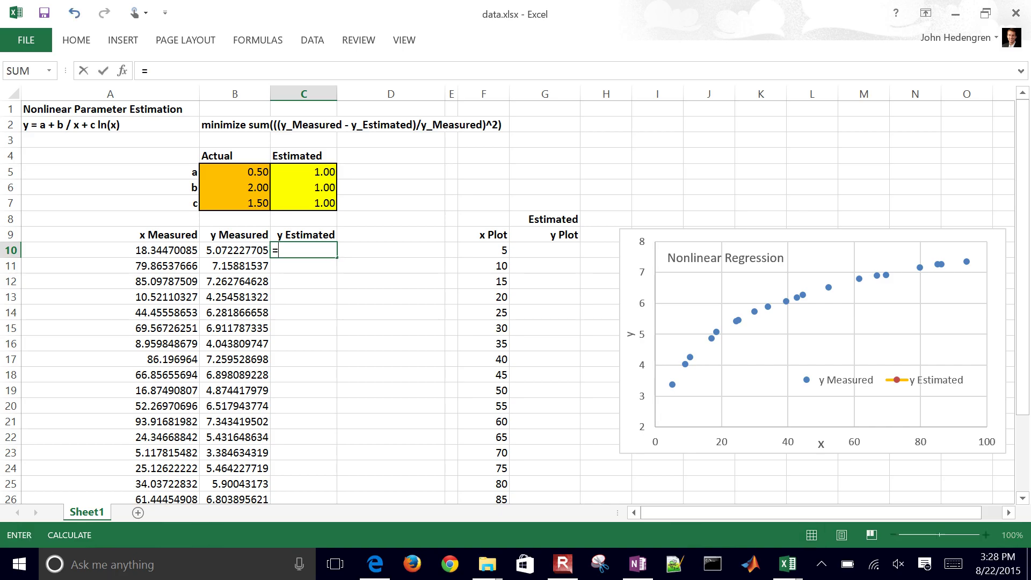
pyautogui.press('Left')
pyautogui.press('Up')
pyautogui.press('Up')
pyautogui.press('Up')
pyautogui.press('Up')
pyautogui.press('Up')
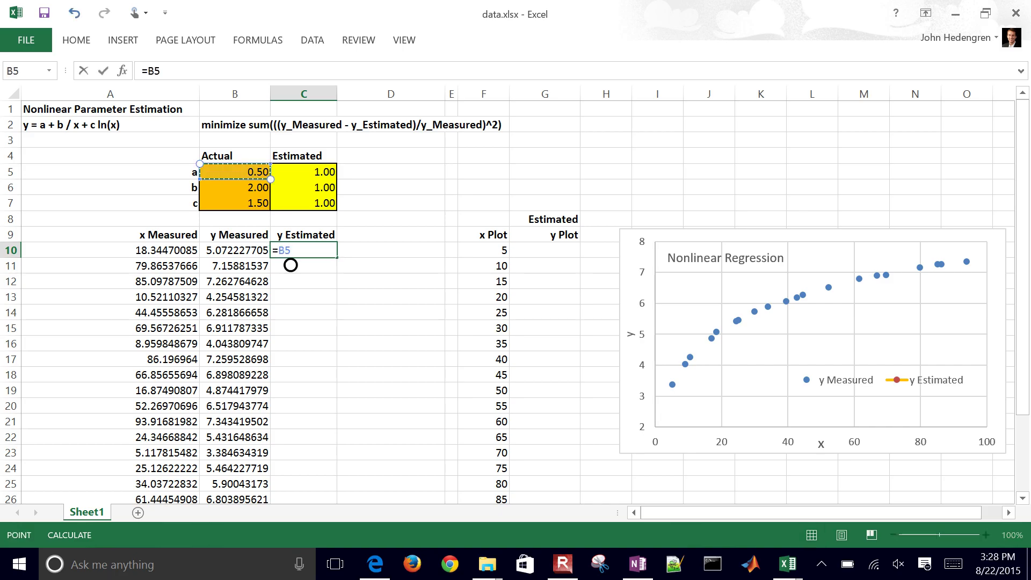
pyautogui.press('Down')
pyautogui.press('Down')
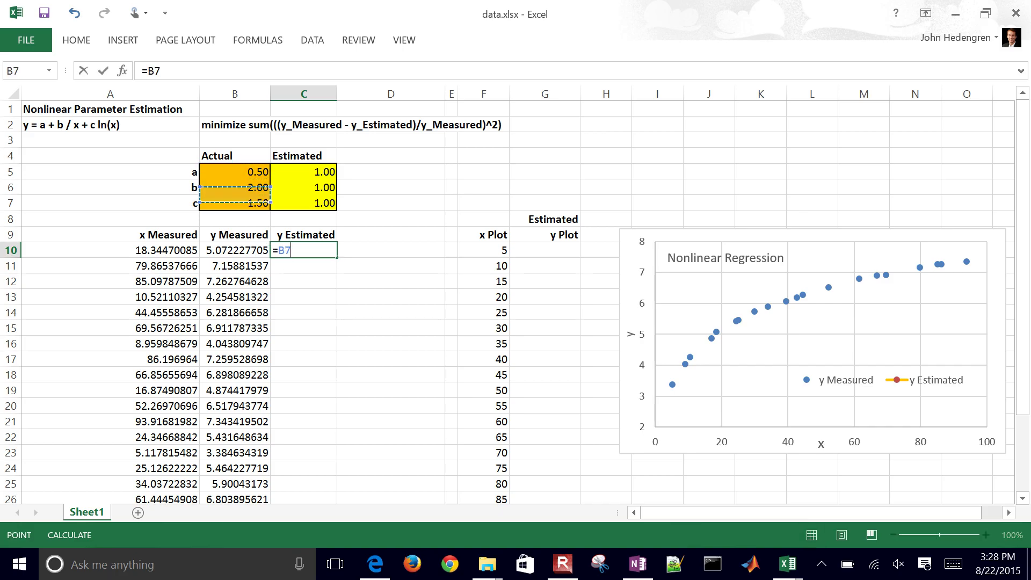
pyautogui.press('Up')
pyautogui.press('Up')
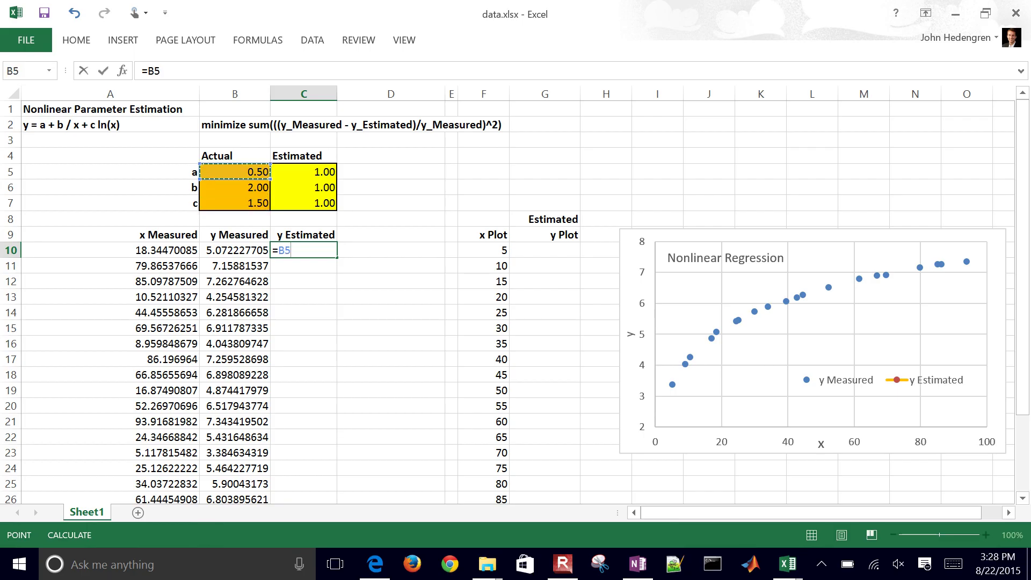
pyautogui.press('Right')
pyautogui.press('Down')
pyautogui.press('Down')
pyautogui.press('Left')
pyautogui.hotkey('shift', 'Up')
pyautogui.hotkey('shift', 'Up')
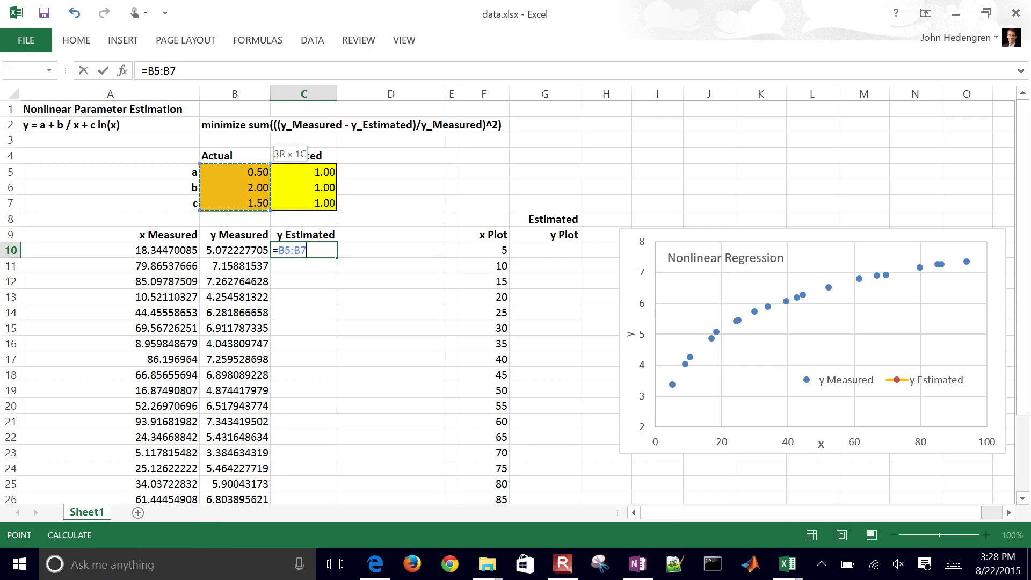
pyautogui.press('Right')
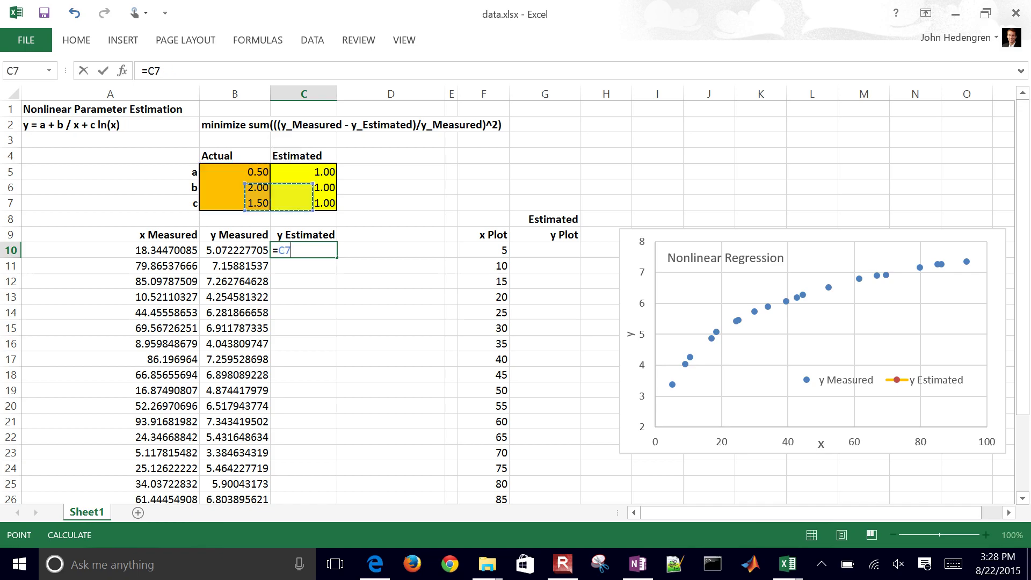
pyautogui.hotkey('shift', 'Up')
pyautogui.hotkey('shift', 'Up')
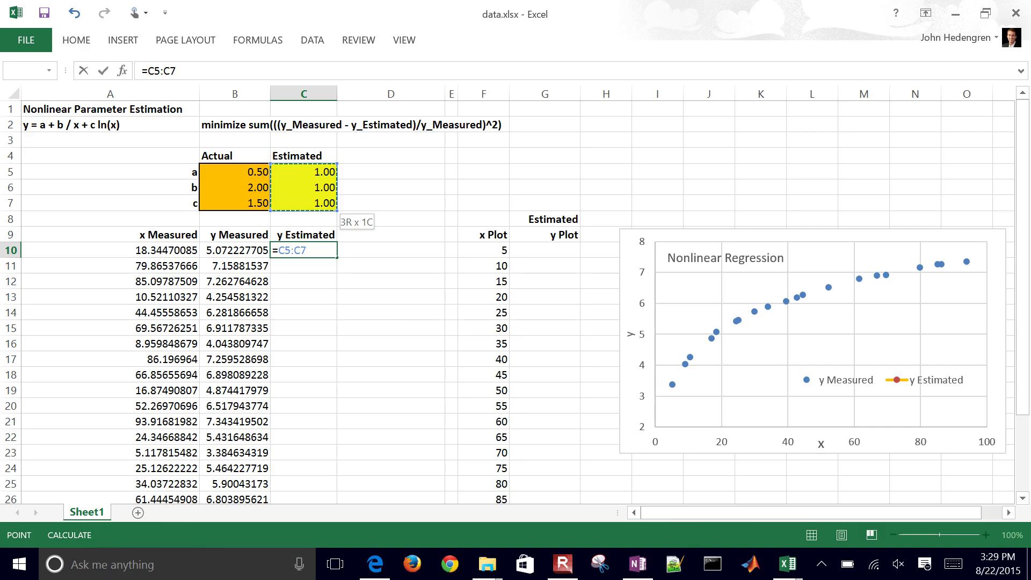
# Settle the reference on a single parameter cell, append +, and try entering the unfinished formula
pyautogui.press('Right')
pyautogui.press('Down')
pyautogui.press('Down')
pyautogui.press('Down')
pyautogui.press('Left')
pyautogui.press('Up')
pyautogui.press('Up')
pyautogui.press('Up')
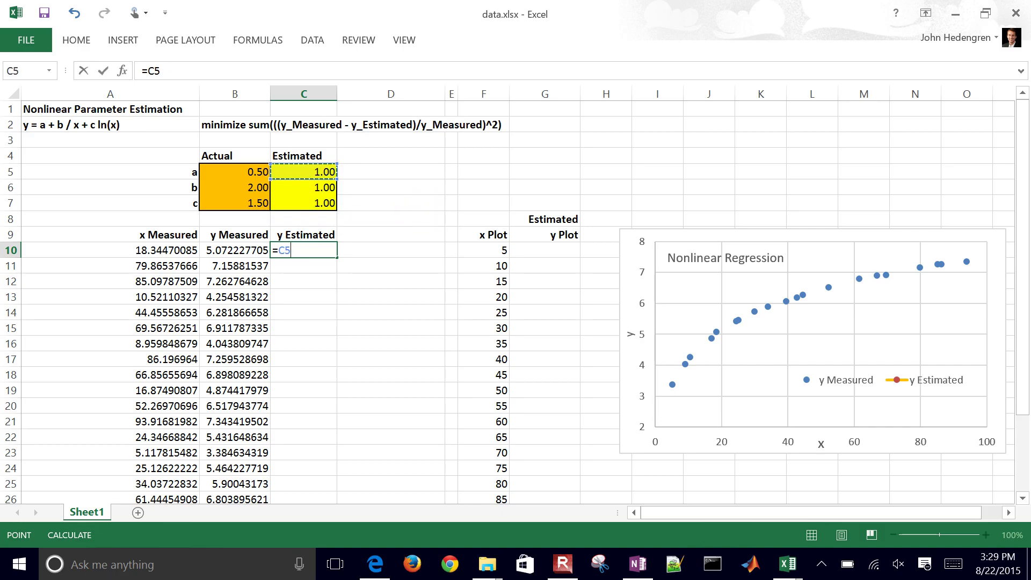
pyautogui.write('+')
pyautogui.press('Return')
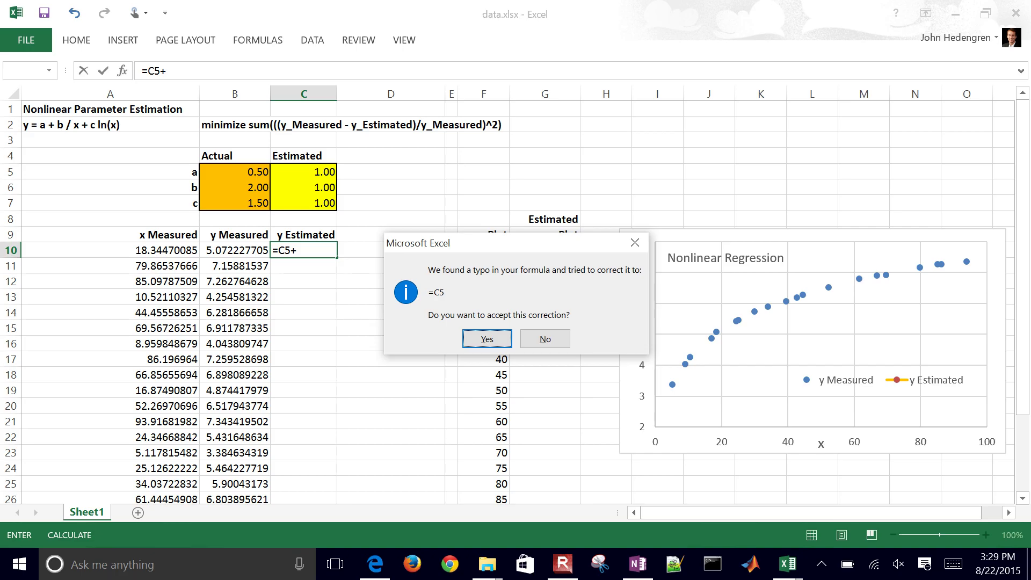
# Accept the correction of C10 to =C5 and zoom the sheet to 130%
pyautogui.click(491, 346)
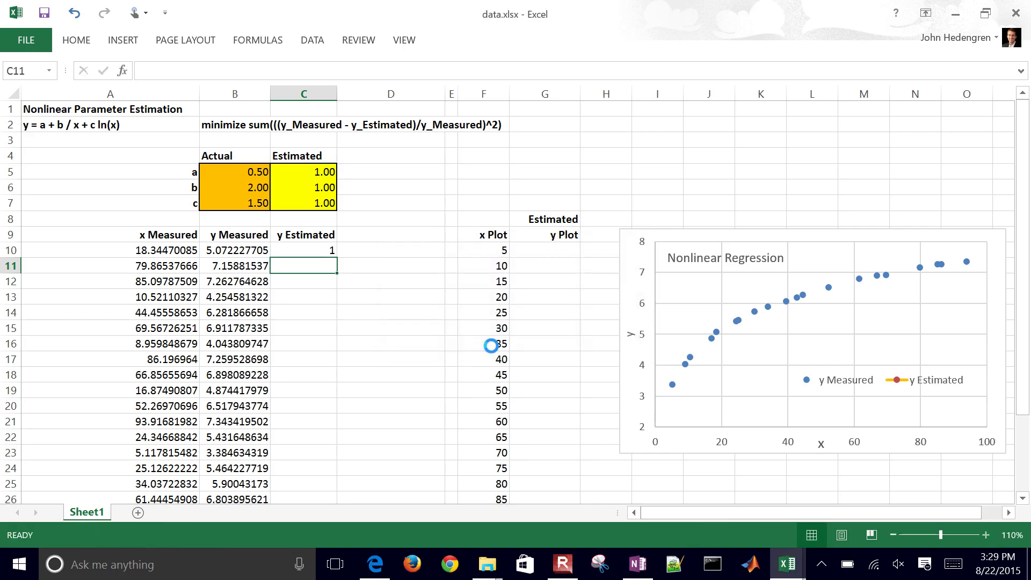
pyautogui.click(985, 535)
pyautogui.click(986, 535)
pyautogui.click(986, 534)
pyautogui.scroll(1, 515, 301)
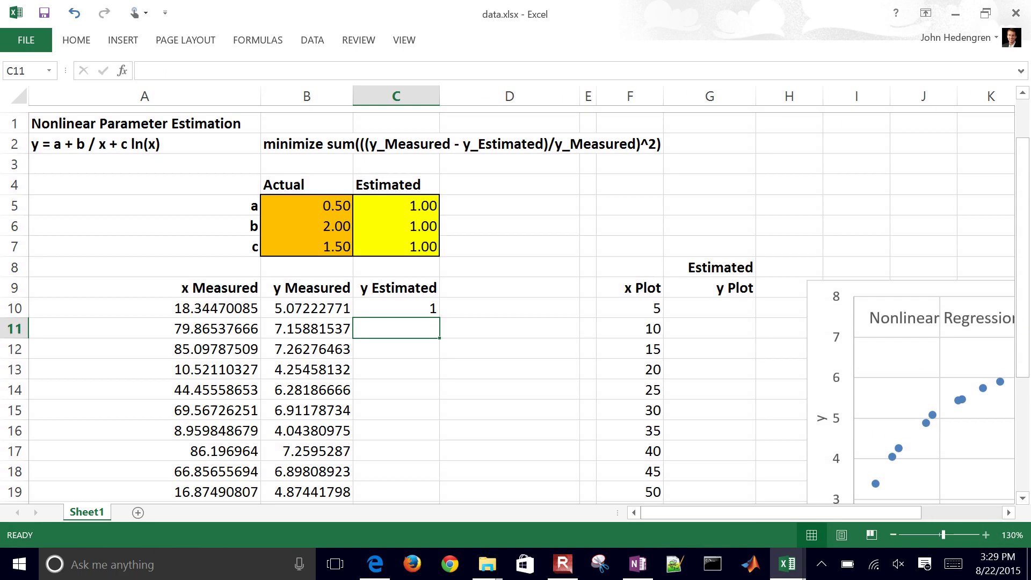
# Rewrite C10's formula starting with =$C$5+$C$6/
pyautogui.click(396, 301)
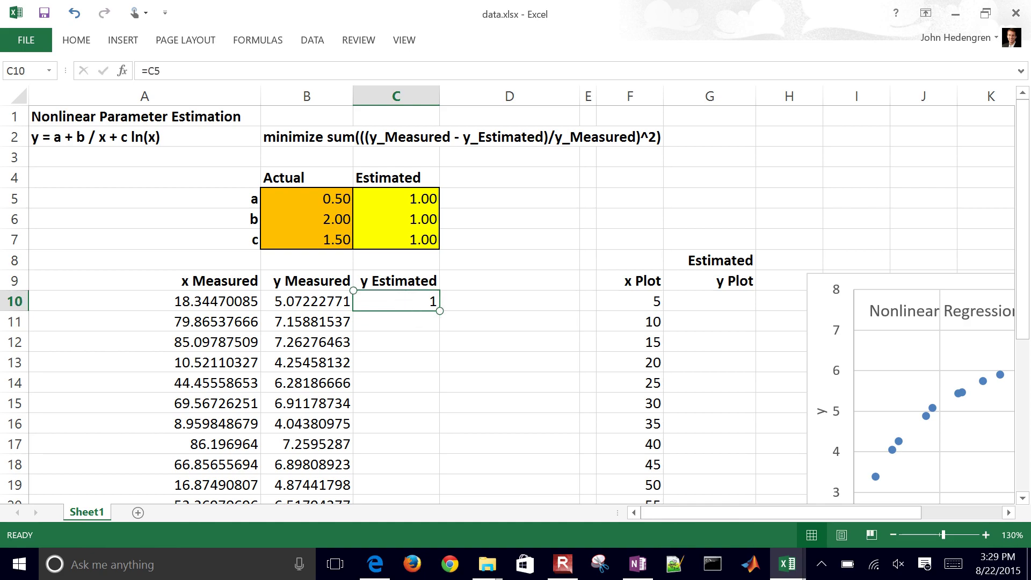
pyautogui.write('=')
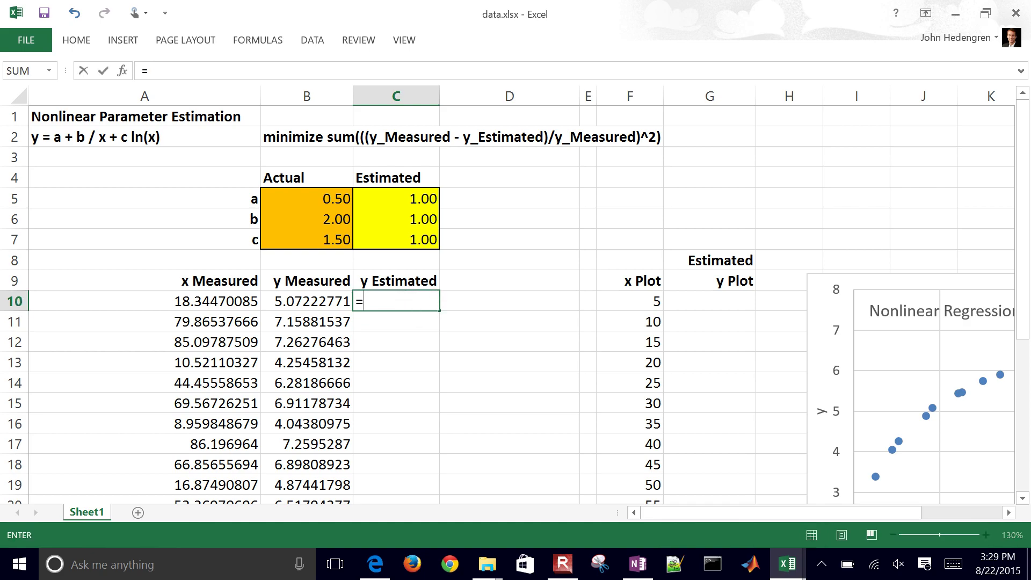
pyautogui.click(396, 198)
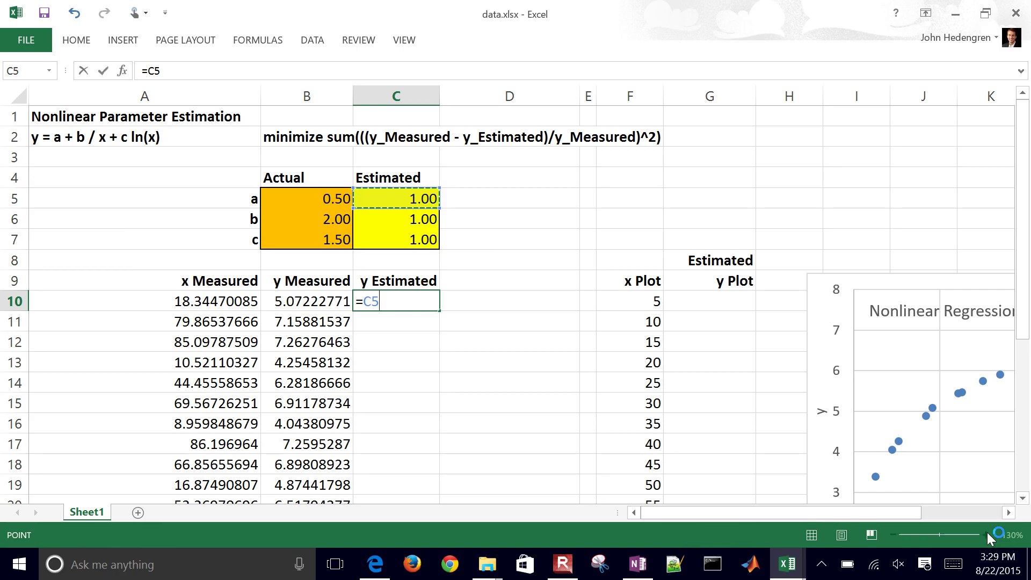
pyautogui.press('BackSpace')
pyautogui.press('BackSpace')
pyautogui.write('$C$')
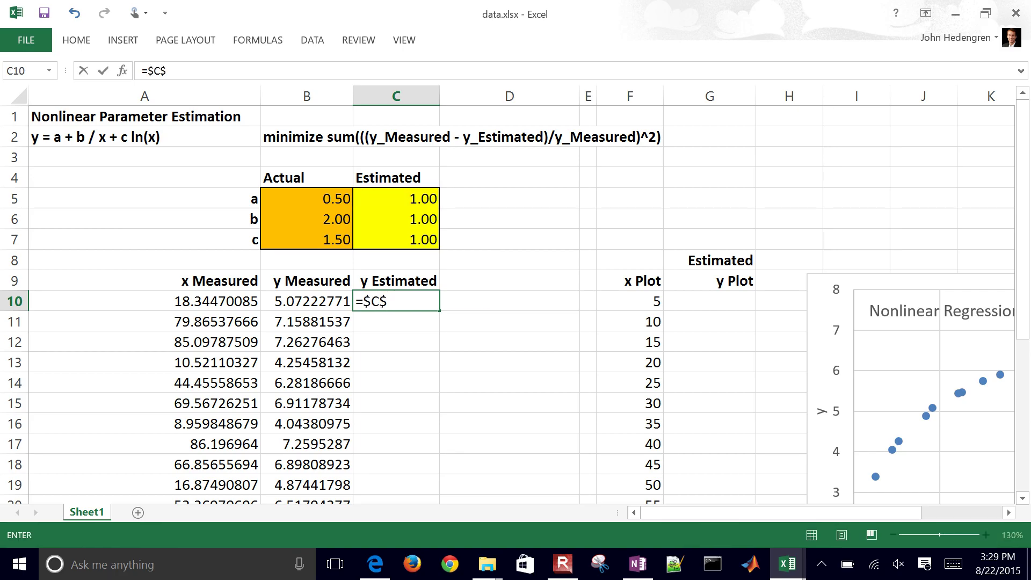
pyautogui.write('5')
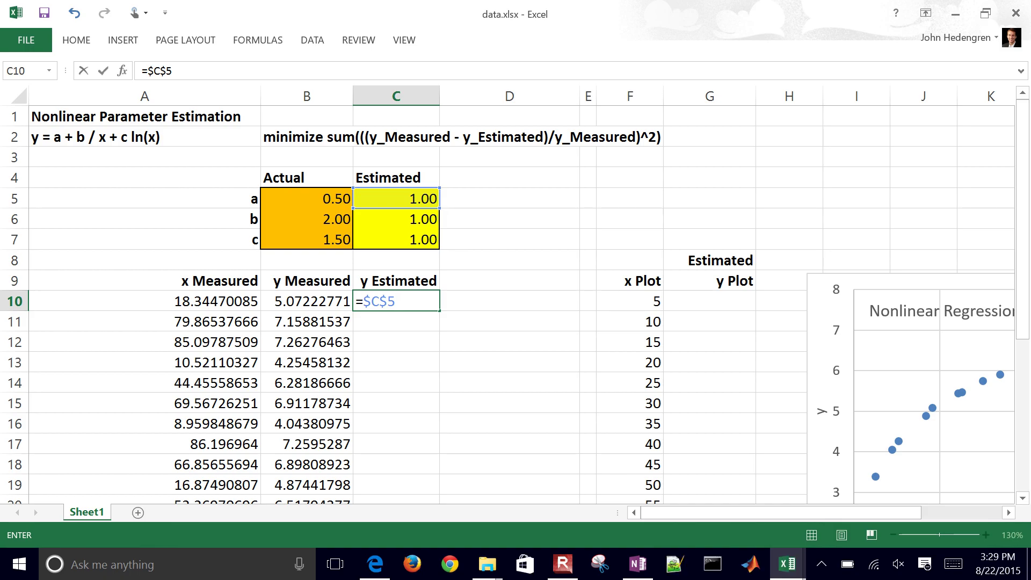
pyautogui.write('+')
pyautogui.press('Up')
pyautogui.press('Up')
pyautogui.press('Up')
pyautogui.press('Up')
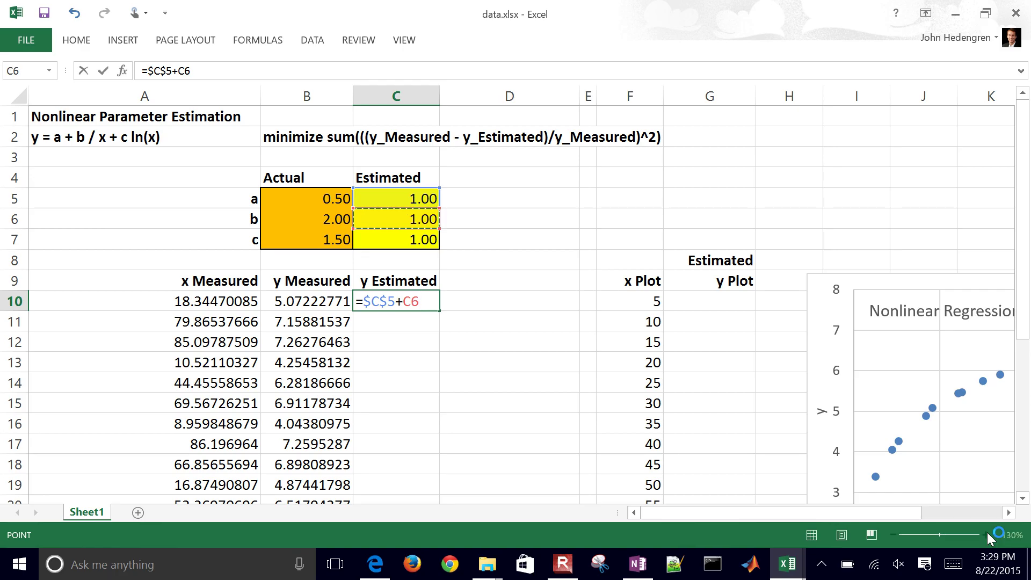
pyautogui.press('BackSpace')
pyautogui.press('BackSpace')
pyautogui.write('$C$6')
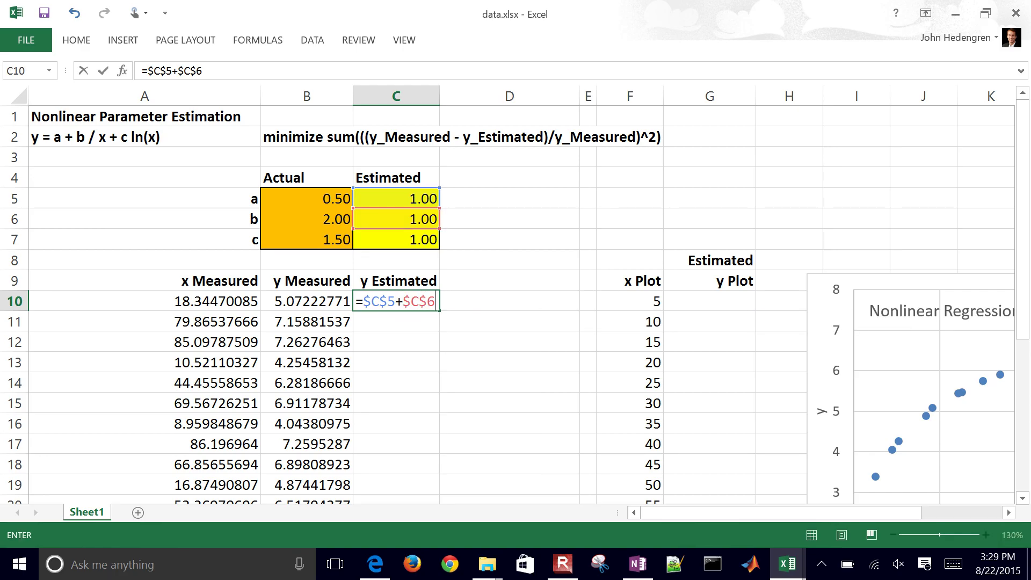
pyautogui.write('/')
# Finish C10 as =$C$5+$C$6/A10+$C$7*LN(A10), giving 3.96385241
pyautogui.press('Left')
pyautogui.press('Left')
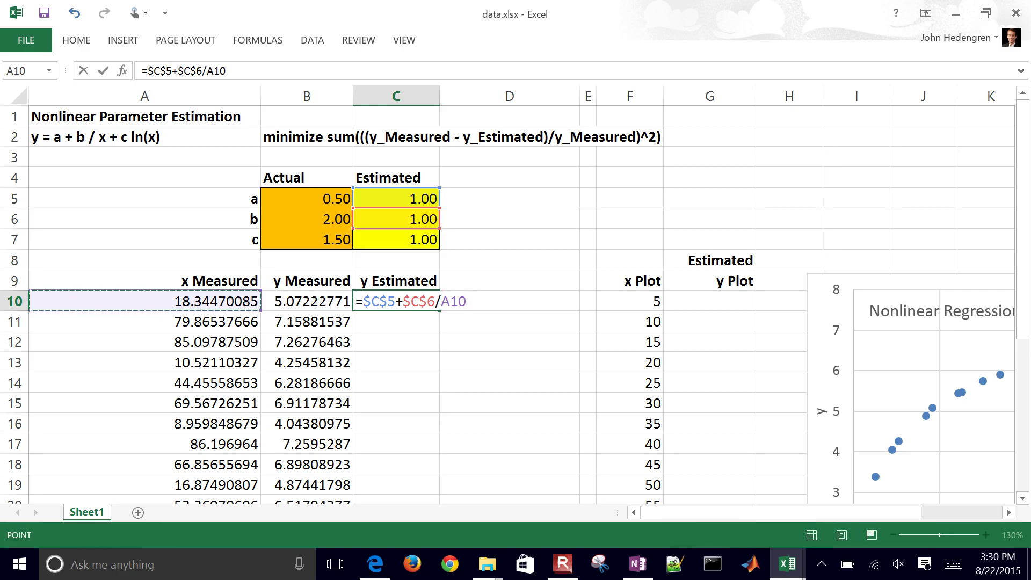
pyautogui.write('+')
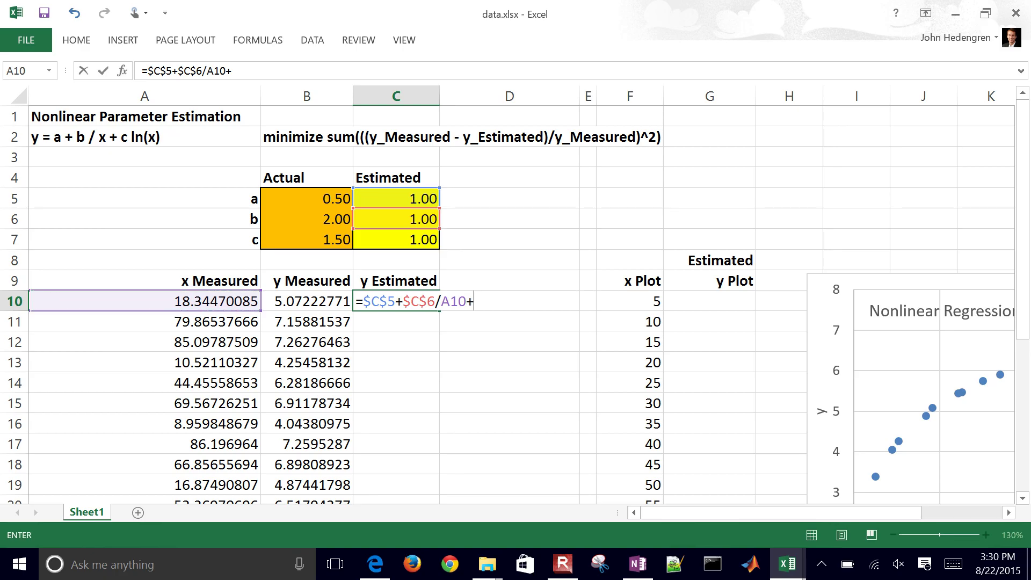
pyautogui.press('Up')
pyautogui.press('Up')
pyautogui.press('Up')
pyautogui.press('BackSpace')
pyautogui.press('BackSpace')
pyautogui.write('$C$7*ln')
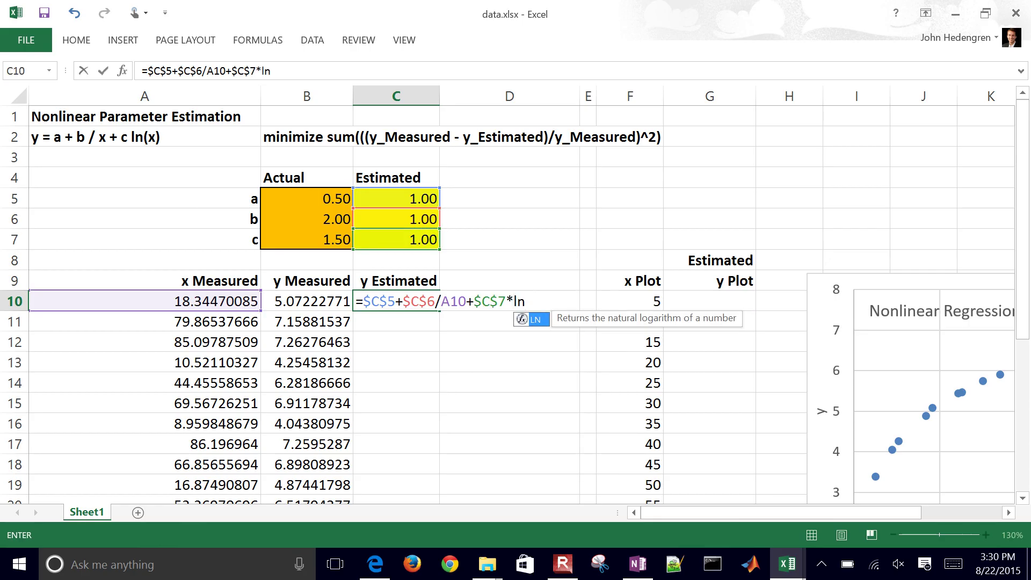
pyautogui.write('(')
pyautogui.press('Left')
pyautogui.press('Left')
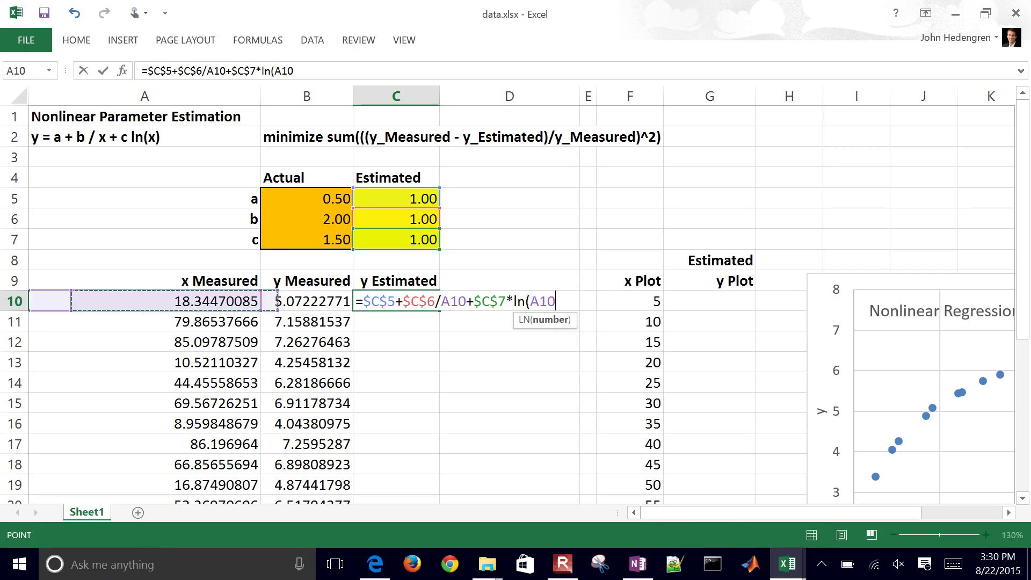
pyautogui.write(')')
pyautogui.press('Return')
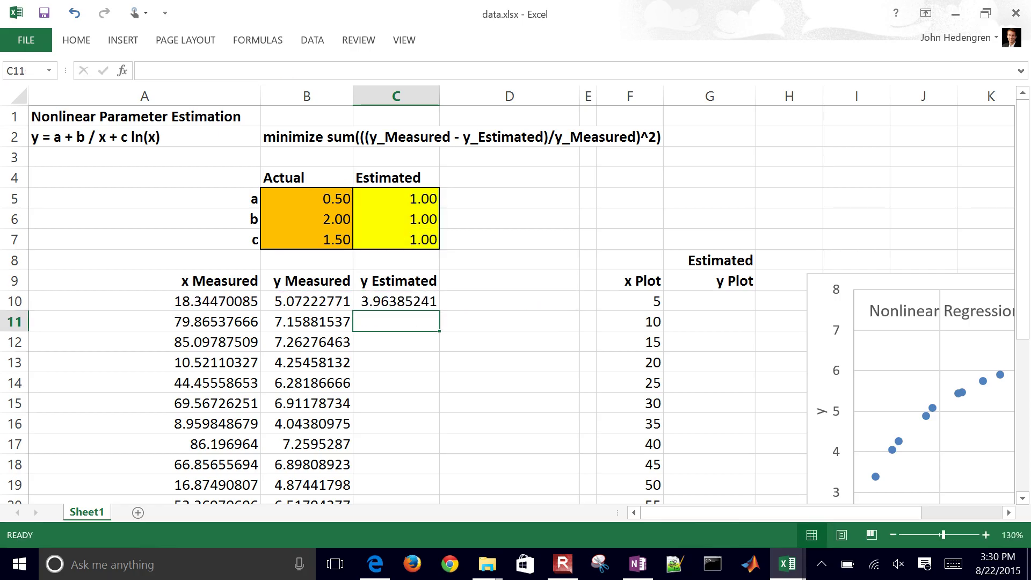
# Recheck C10's formula, re-entering it unchanged
pyautogui.click(396, 301)
pyautogui.press('F2')
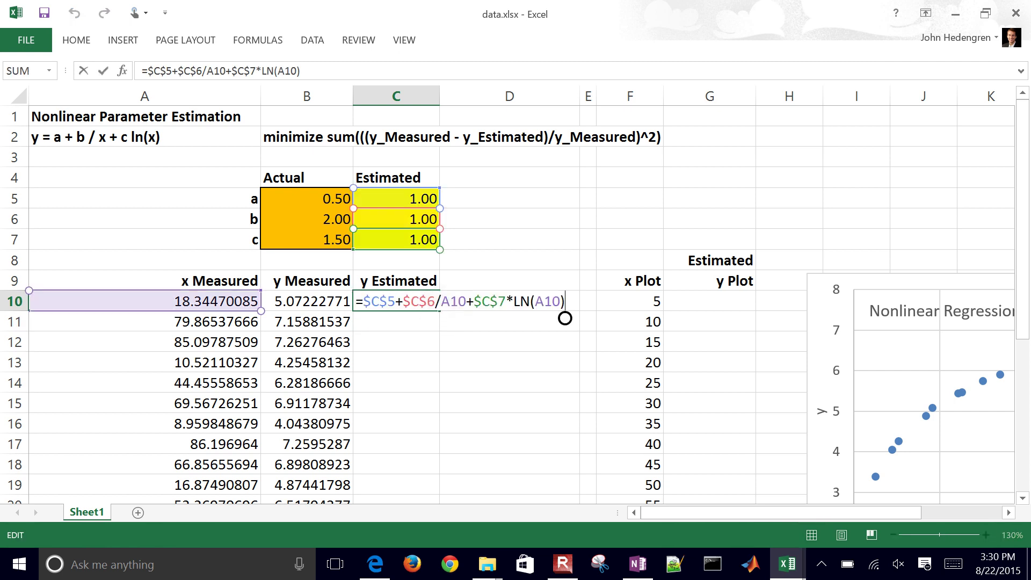
pyautogui.press('Return')
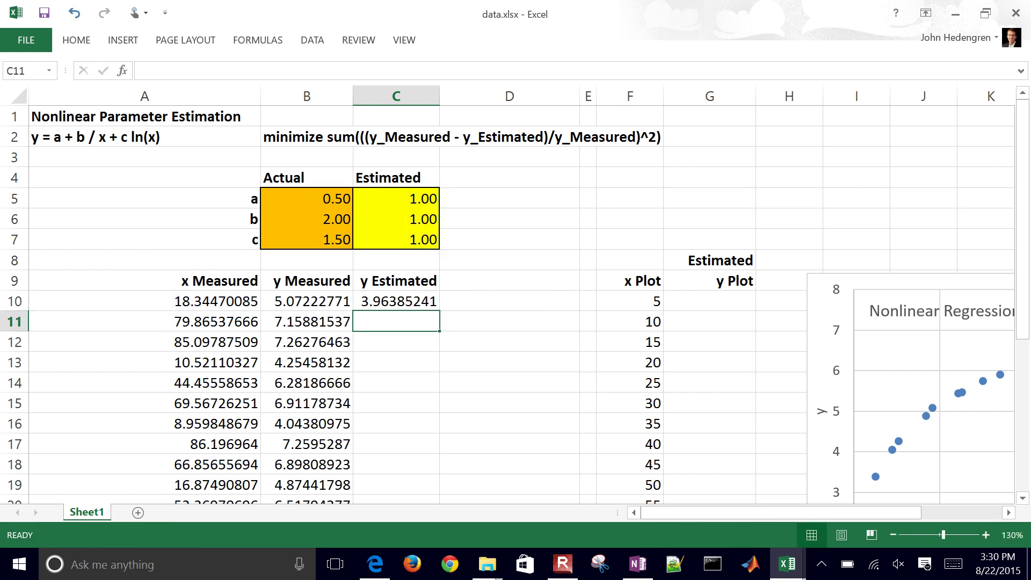
pyautogui.click(396, 301)
pyautogui.click(396, 342)
pyautogui.click(395, 301)
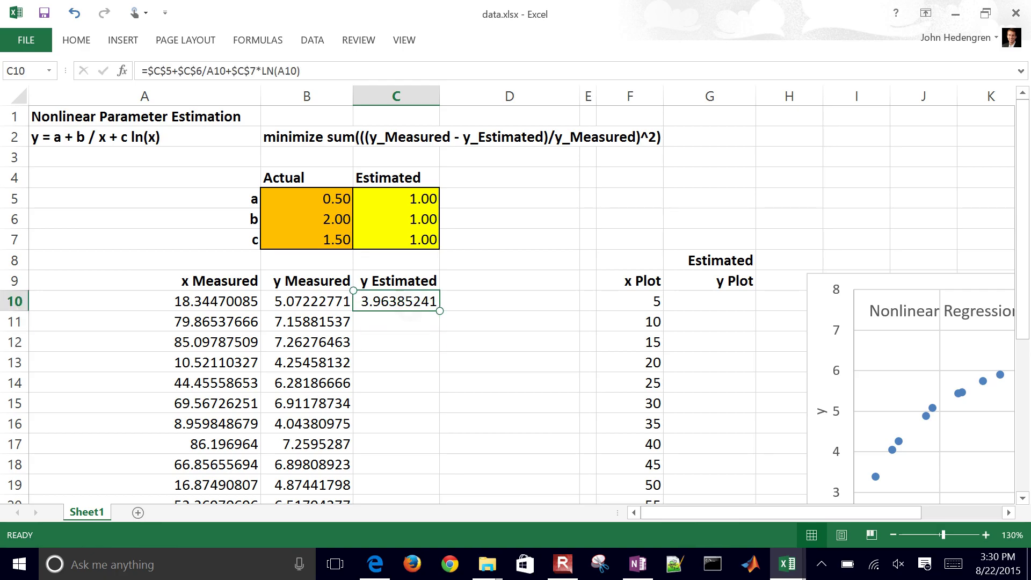
pyautogui.click(406, 318)
pyautogui.click(404, 301)
pyautogui.doubleClick(439, 310)
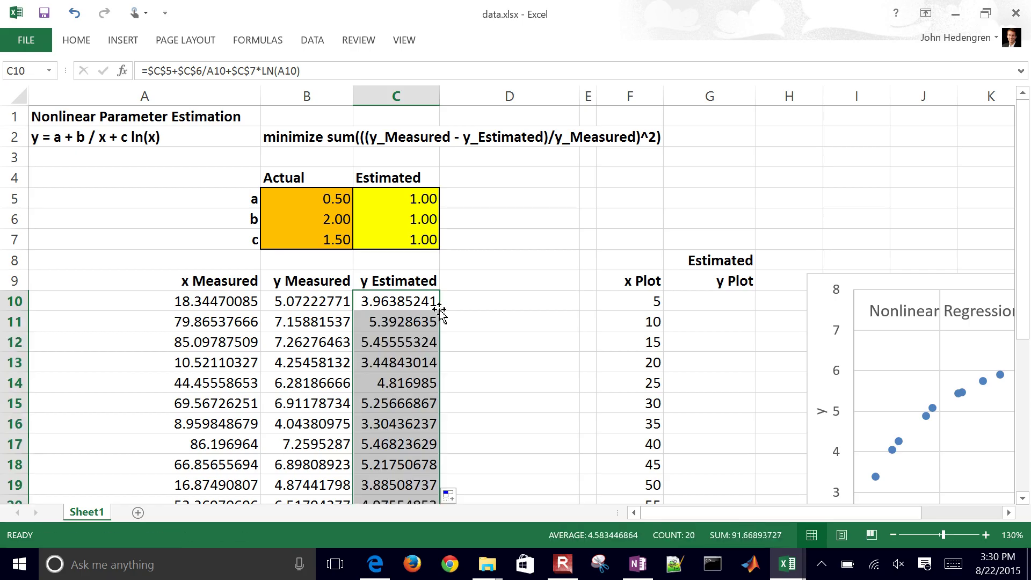
pyautogui.click(413, 328)
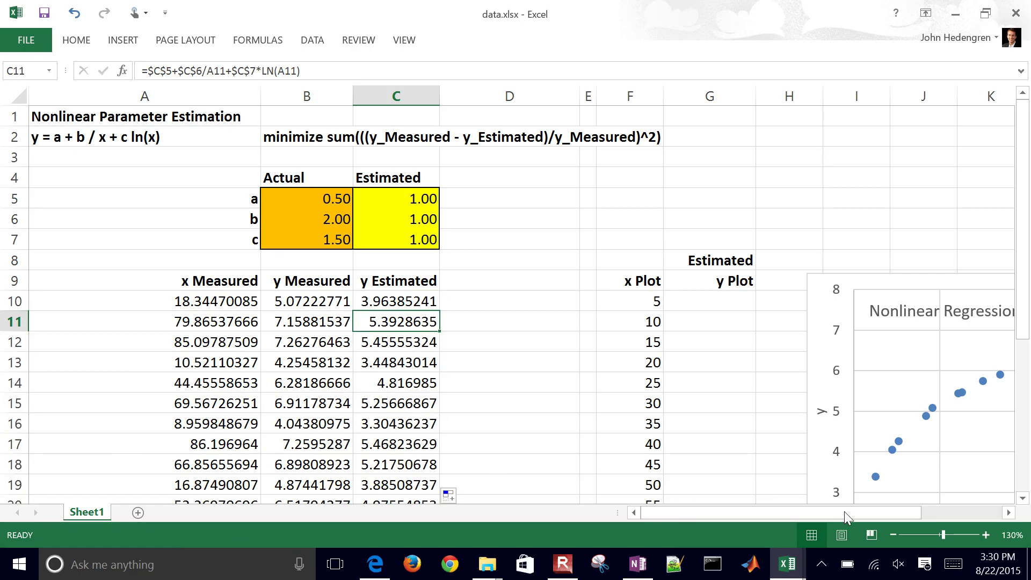
pyautogui.click(892, 535)
pyautogui.click(892, 534)
pyautogui.click(892, 535)
pyautogui.click(892, 535)
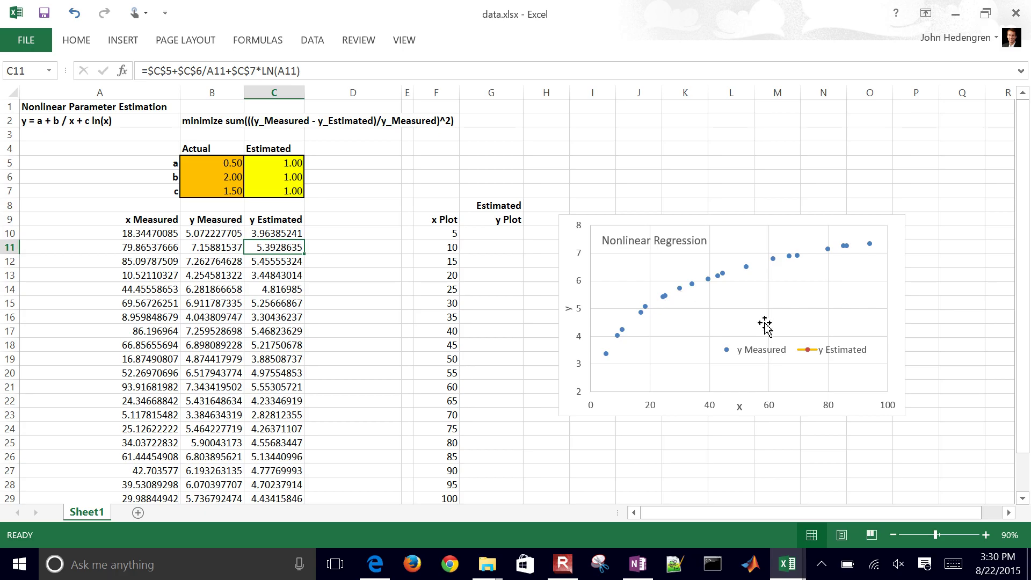
pyautogui.click(835, 357)
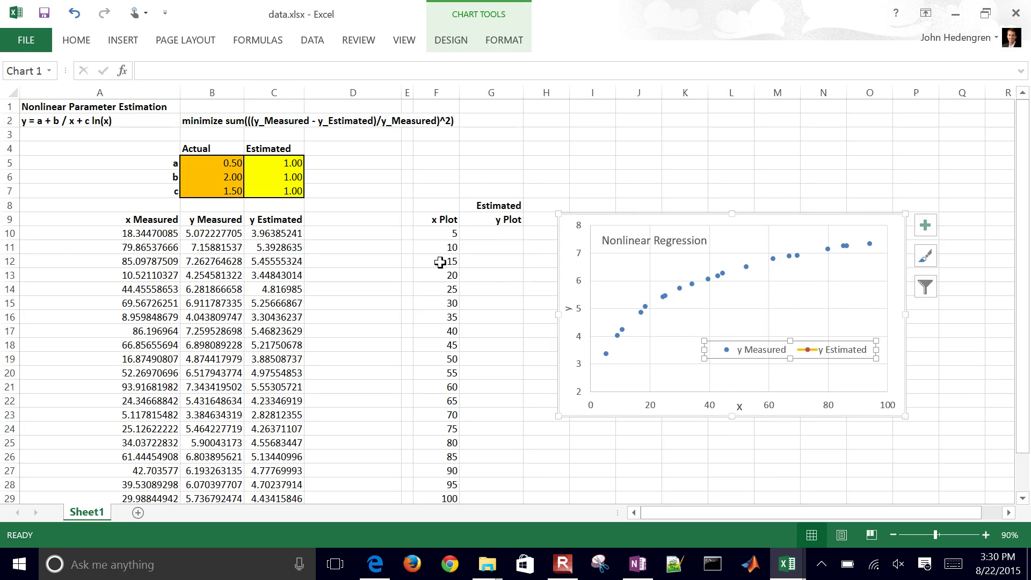
pyautogui.click(445, 231)
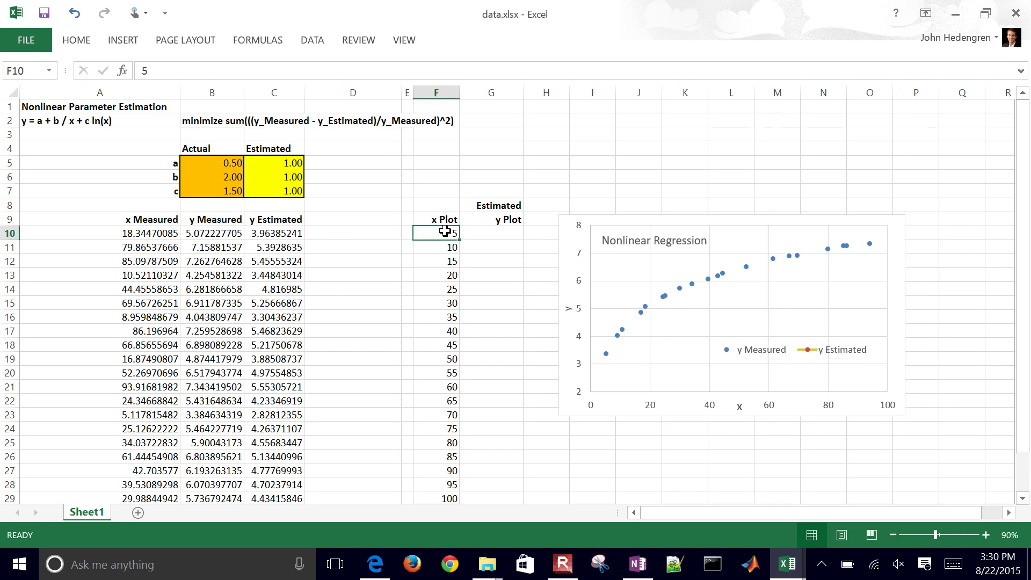
pyautogui.press('Right')
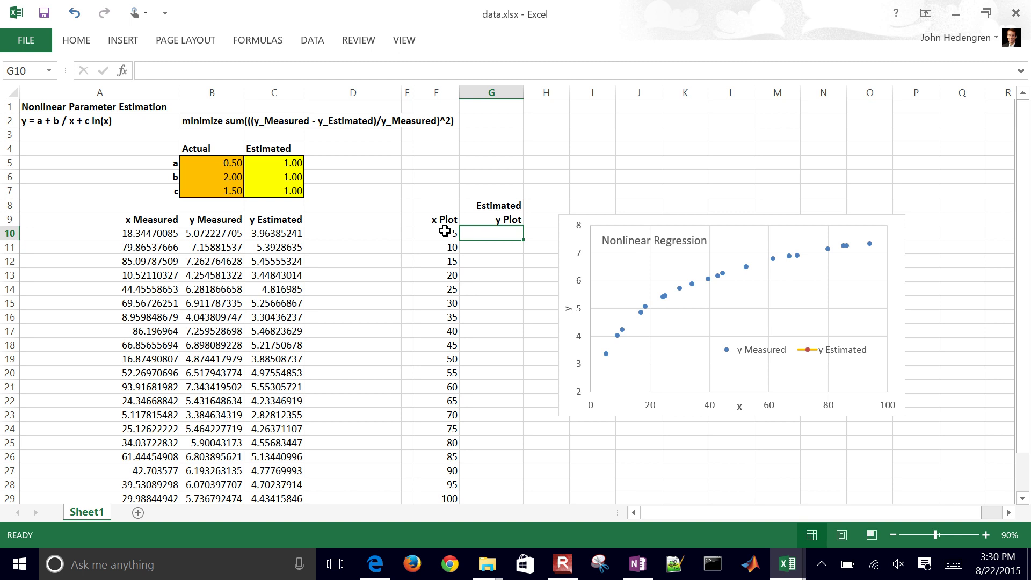
# Copy C10's y Estimated formula text, leaving the cell unchanged
pyautogui.click(275, 236)
pyautogui.hotkey('ctrl', 'Down')
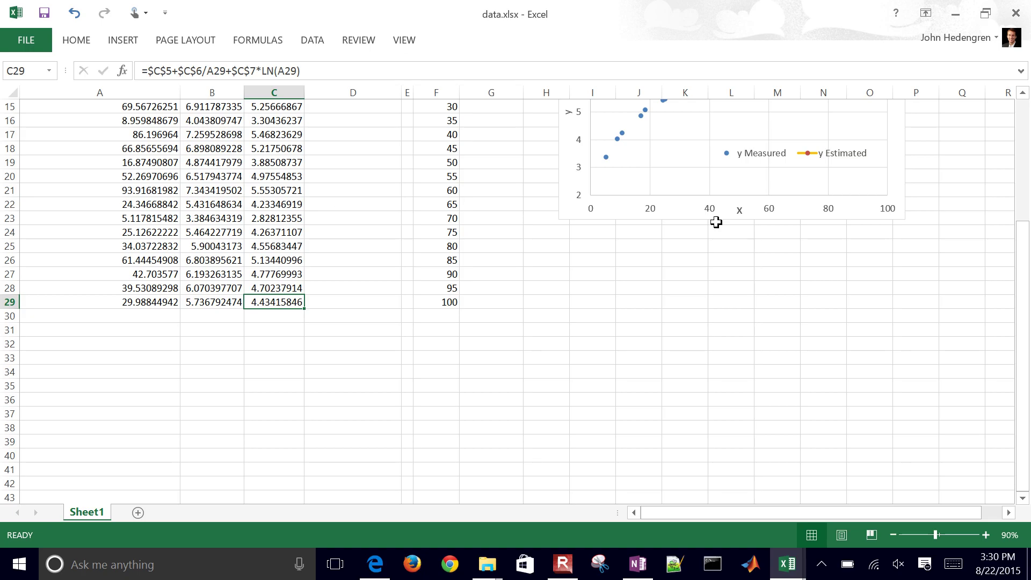
pyautogui.click(1020, 119)
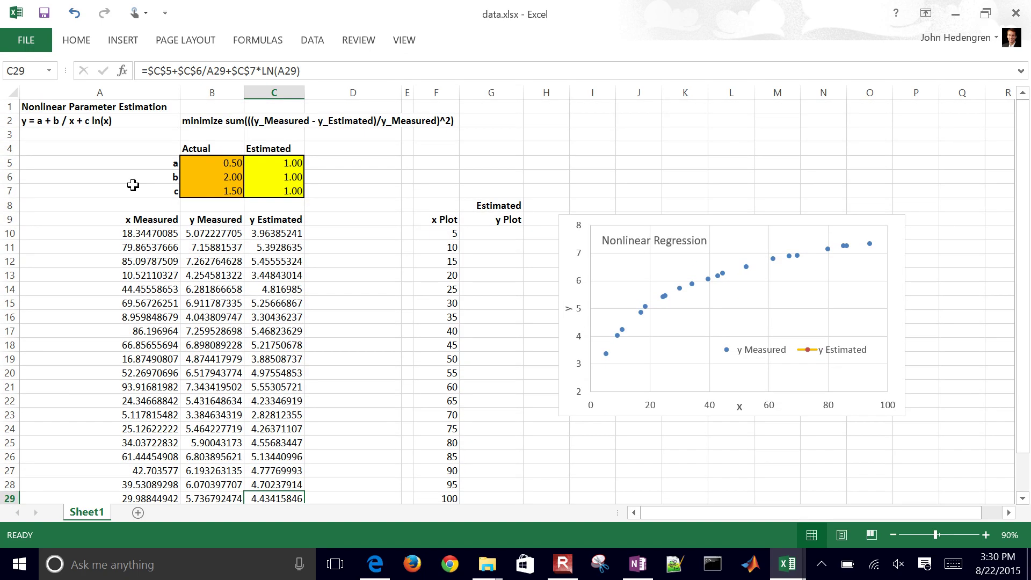
pyautogui.click(274, 232)
pyautogui.doubleClick(274, 232)
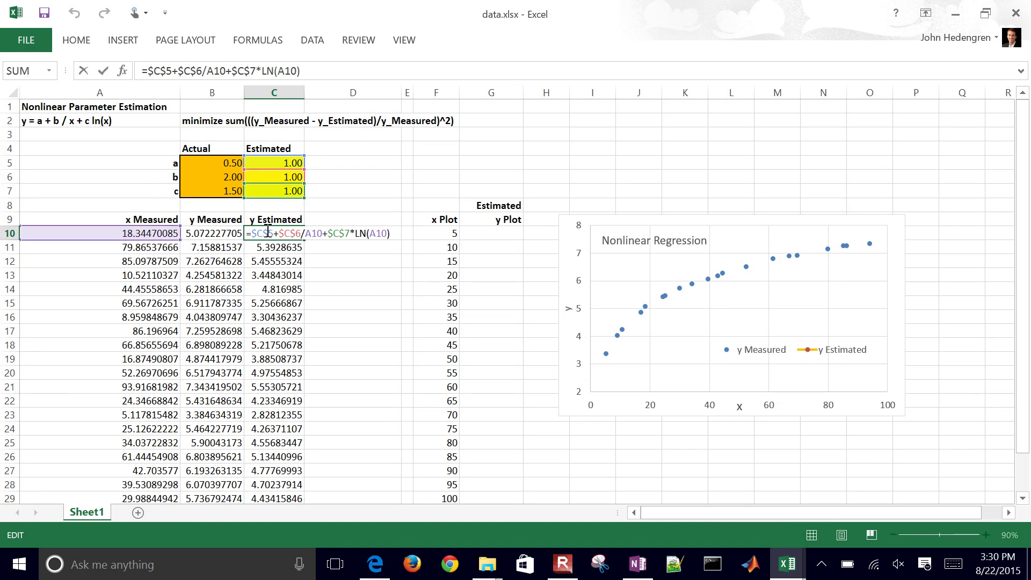
pyautogui.moveTo(249, 232); pyautogui.dragTo(418, 235)
pyautogui.hotkey('ctrl', 'c')
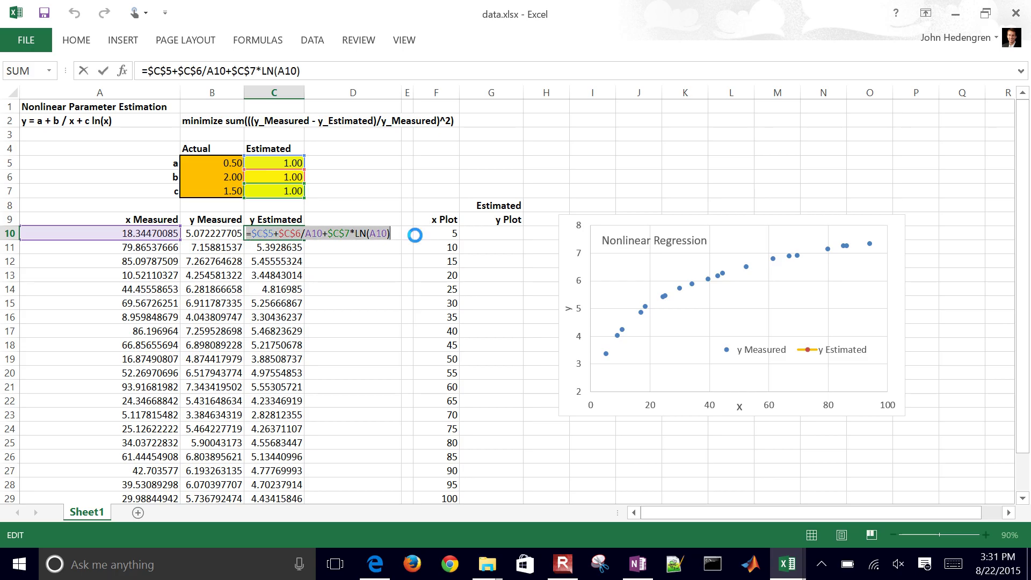
pyautogui.write('=')
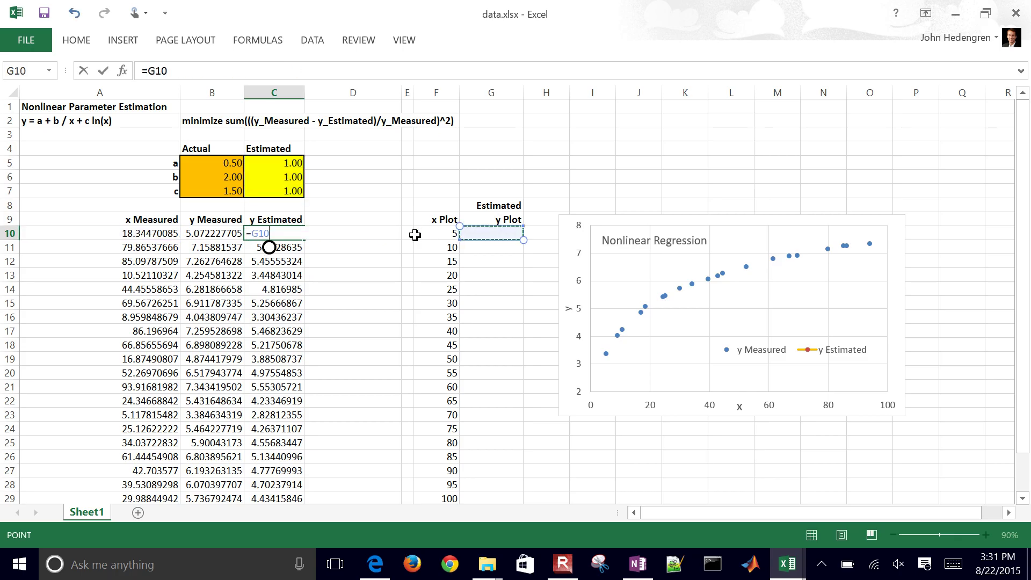
pyautogui.hotkey('ctrl', 'z')
pyautogui.press('Return')
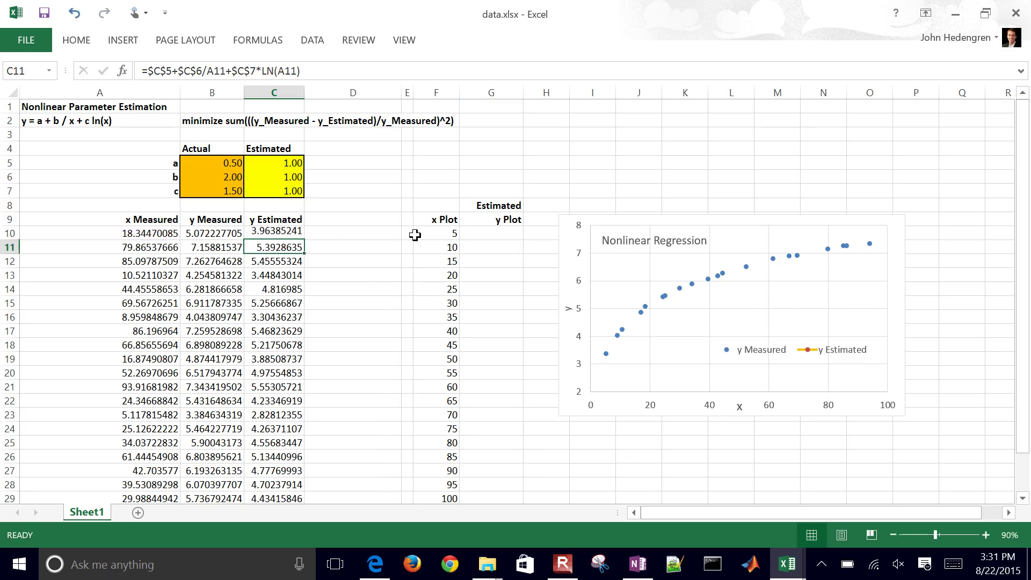
# Paste the model formula into G10 with both x references changed to F10
pyautogui.click(491, 233)
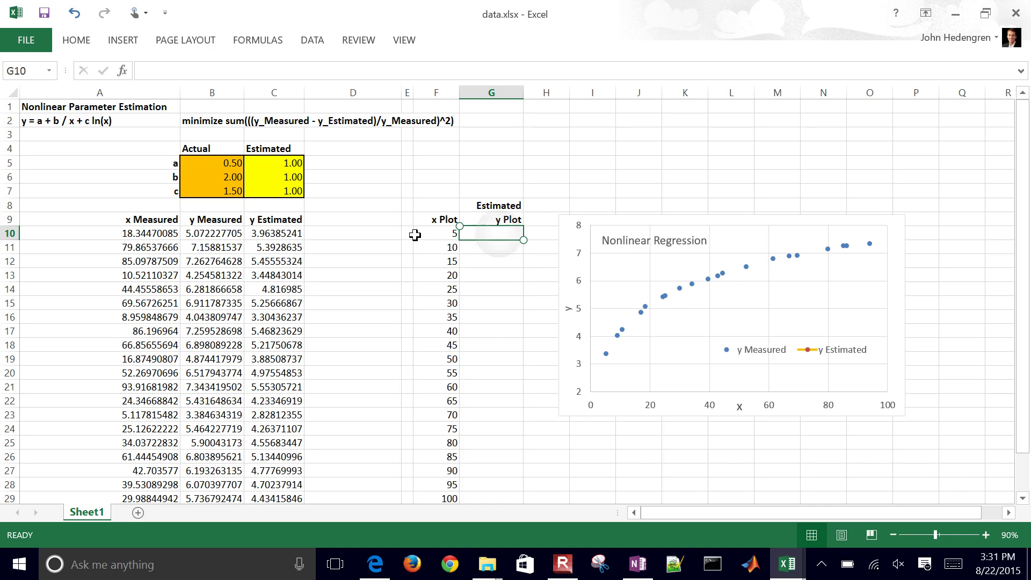
pyautogui.doubleClick(461, 245)
pyautogui.hotkey('ctrl', 'v')
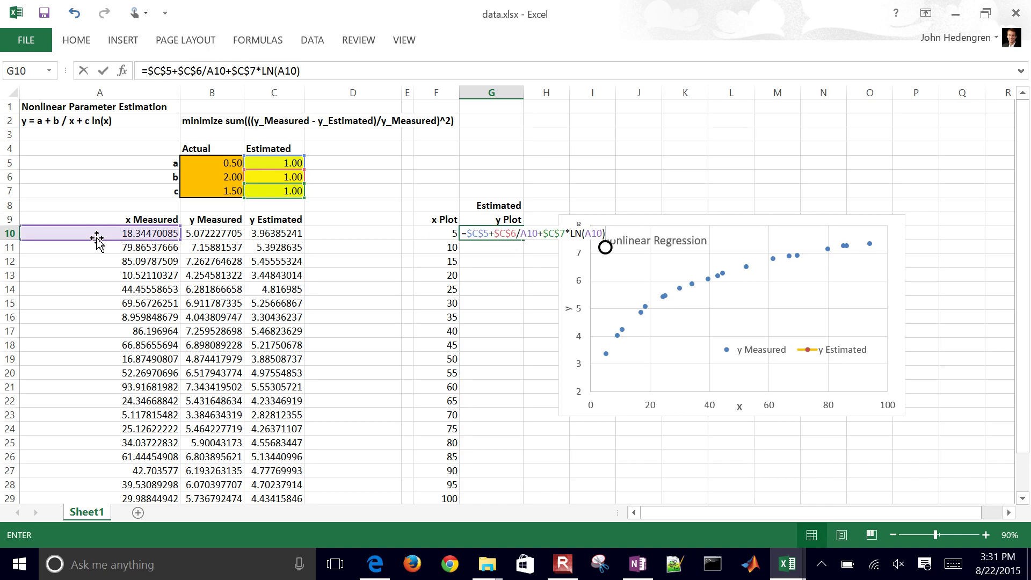
pyautogui.moveTo(97, 240); pyautogui.dragTo(443, 233)
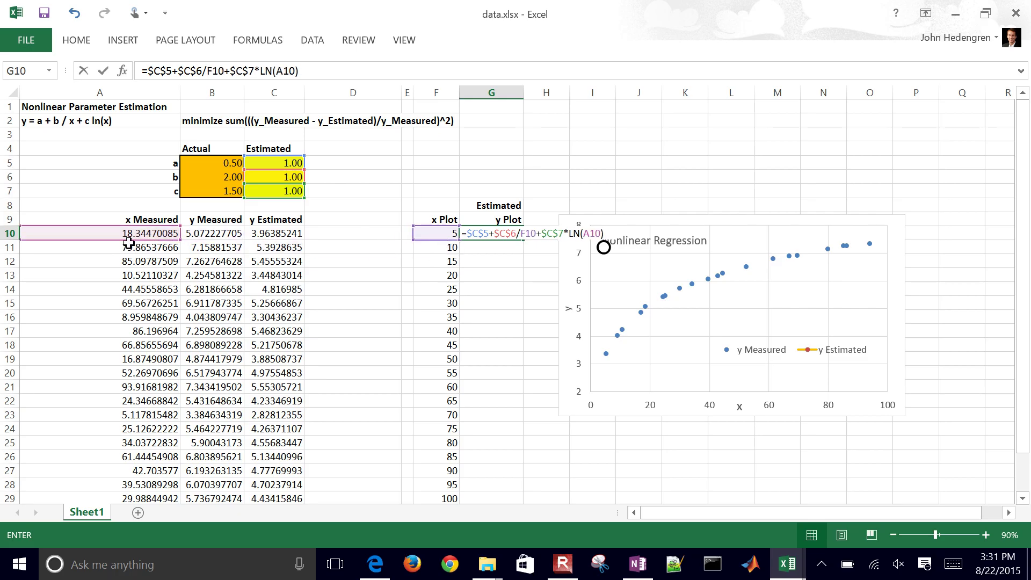
pyautogui.moveTo(127, 242); pyautogui.dragTo(437, 234)
pyautogui.press('Return')
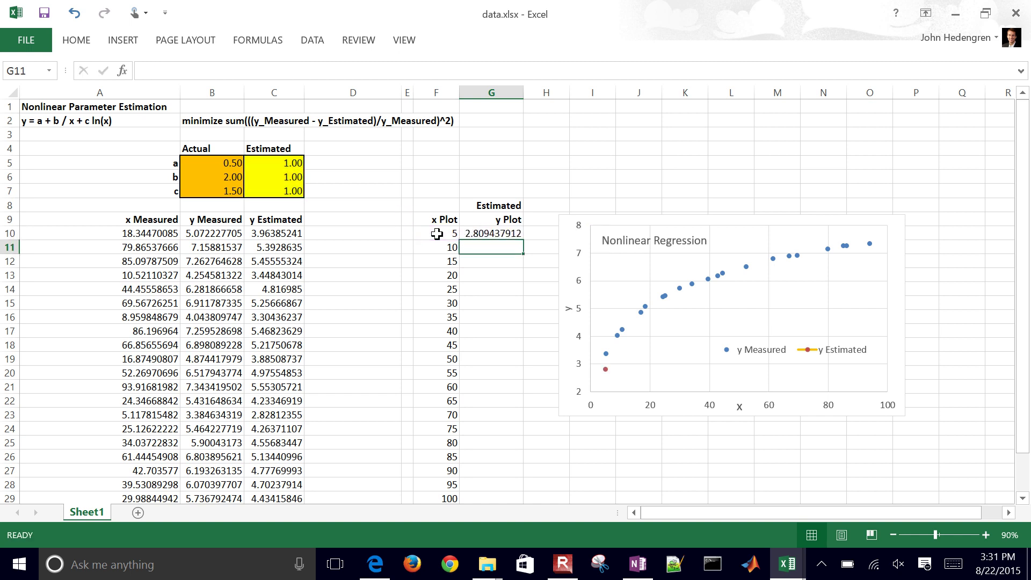
# Fill G10's y Plot formula down through G29
pyautogui.click(508, 230)
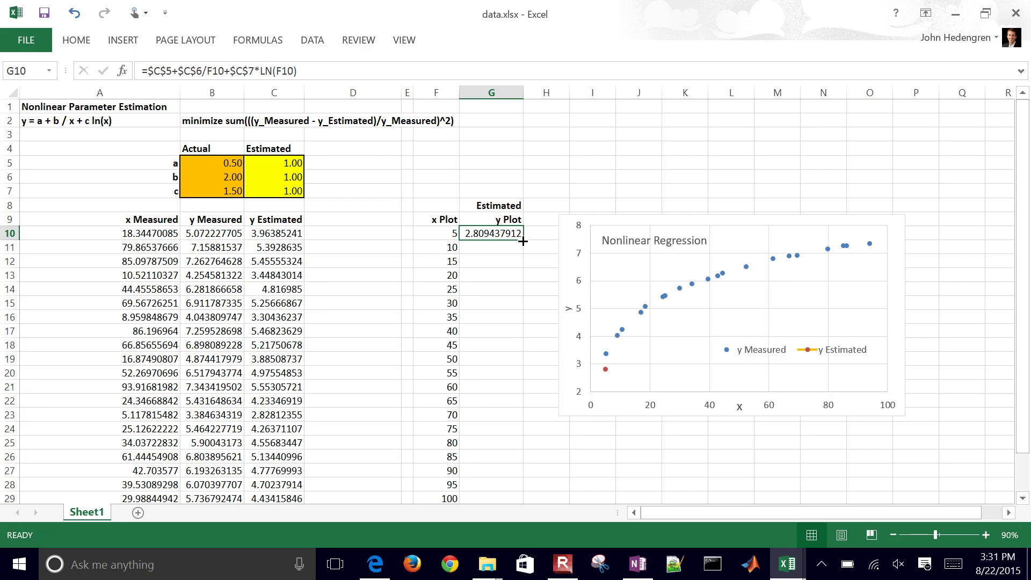
pyautogui.click(515, 245)
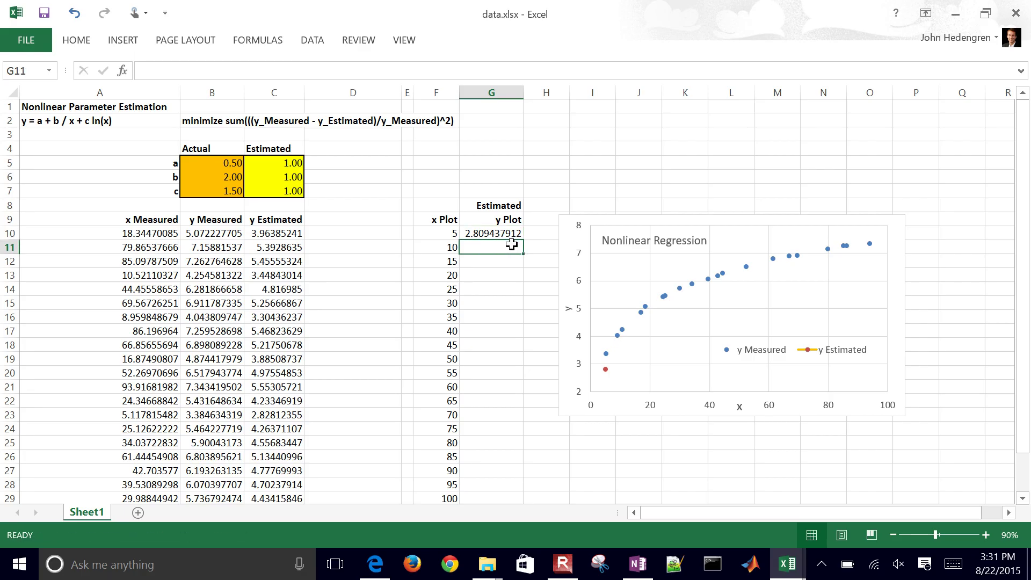
pyautogui.click(516, 234)
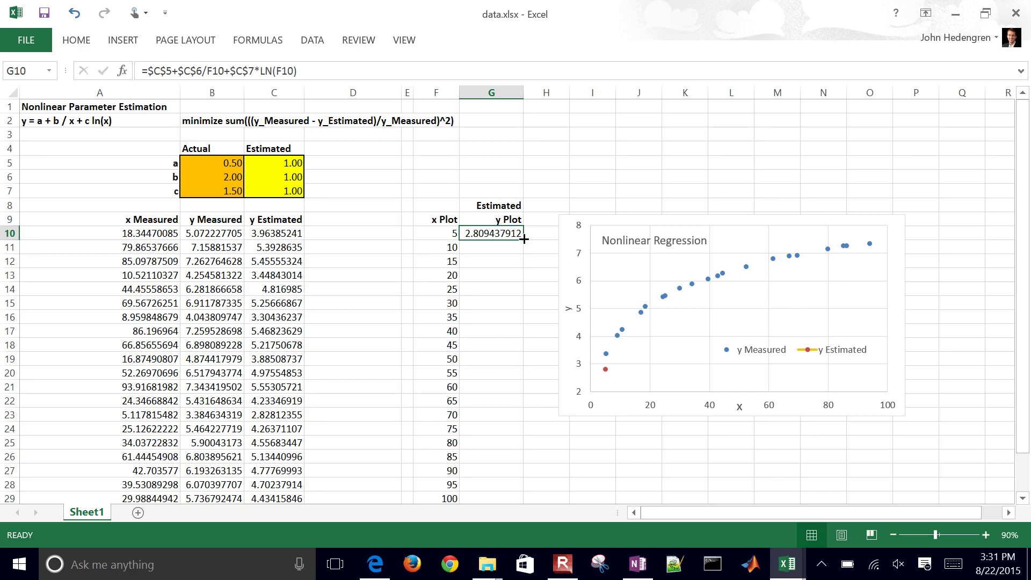
pyautogui.moveTo(524, 238); pyautogui.dragTo(497, 481)
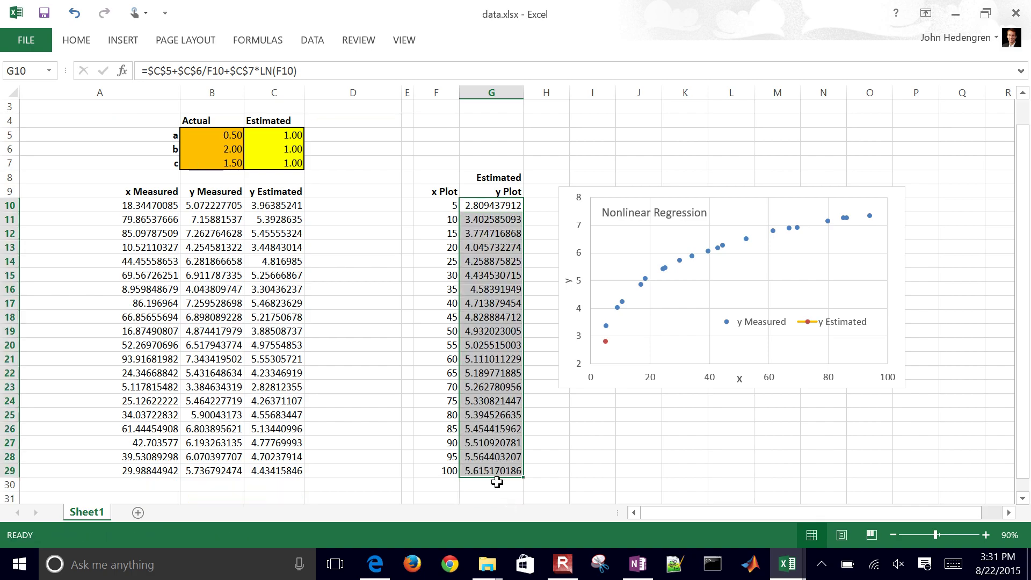
# Point the chart's y Estimated series at the F10:F29 and G10:G29 x/y Plot ranges
pyautogui.click(474, 386)
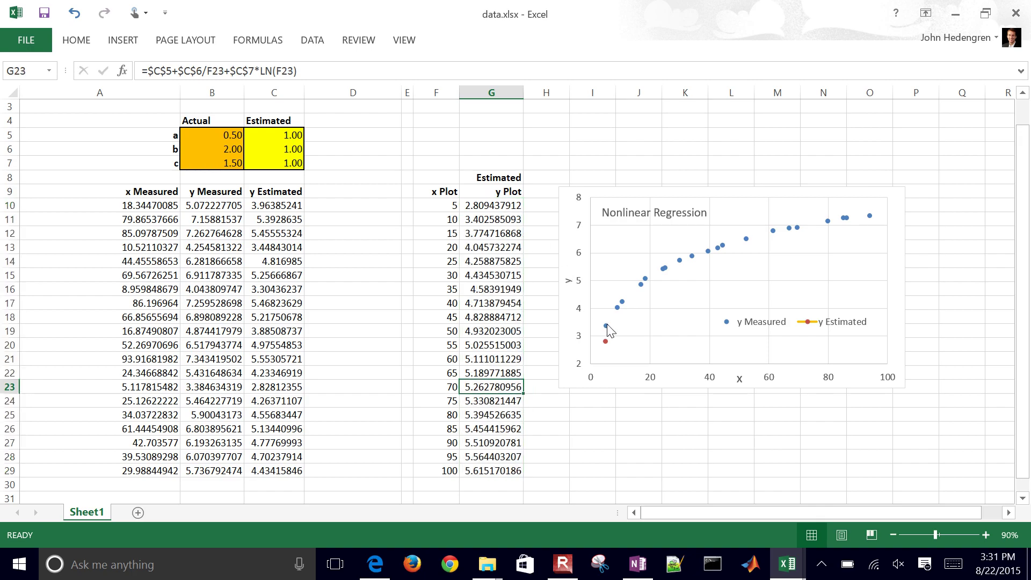
pyautogui.click(605, 342)
pyautogui.click(636, 348)
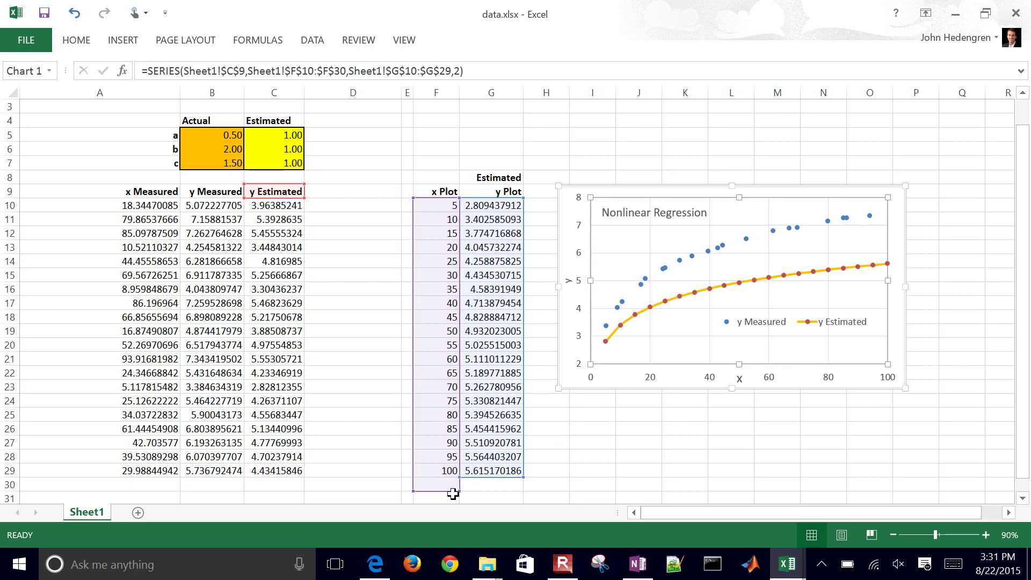
pyautogui.moveTo(456, 492); pyautogui.dragTo(412, 476)
pyautogui.click(647, 436)
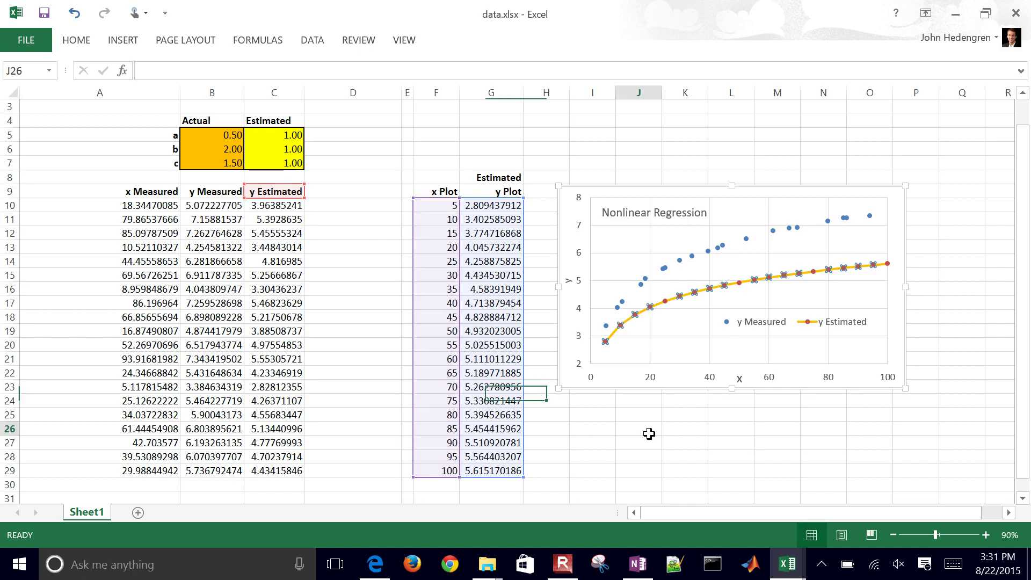
pyautogui.click(620, 383)
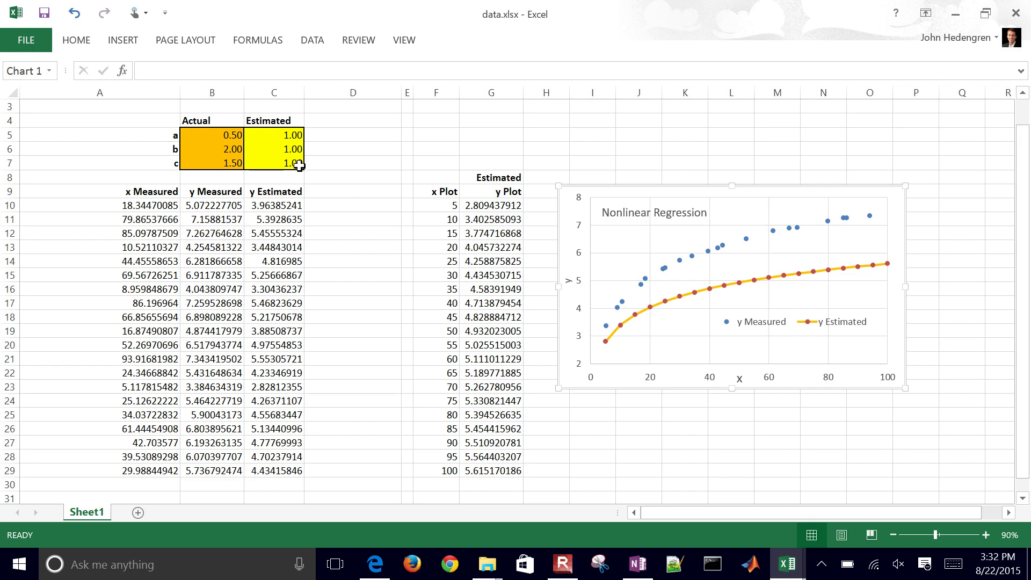
pyautogui.click(281, 133)
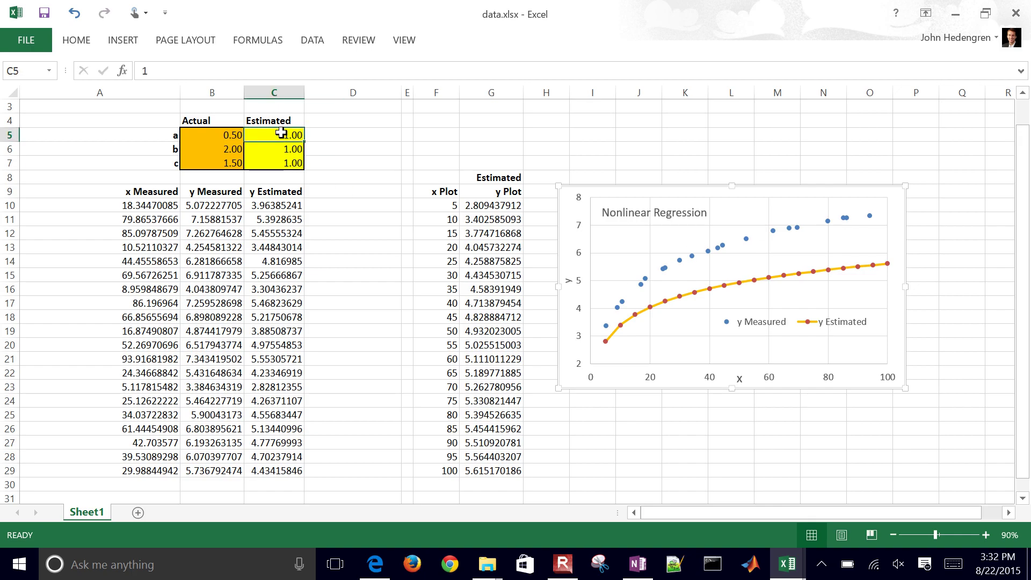
pyautogui.write('1.5')
pyautogui.press('Return')
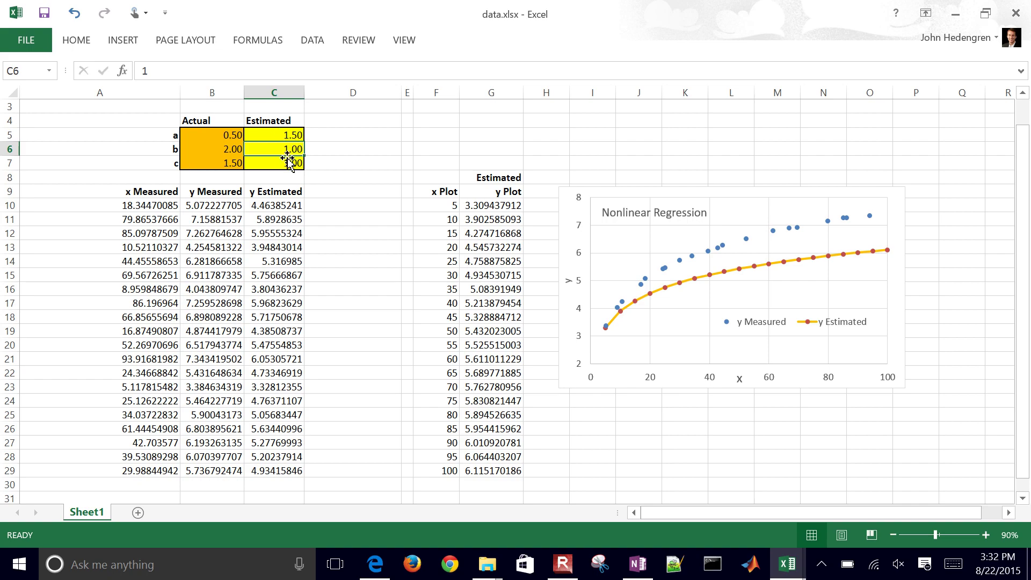
pyautogui.write('90.')
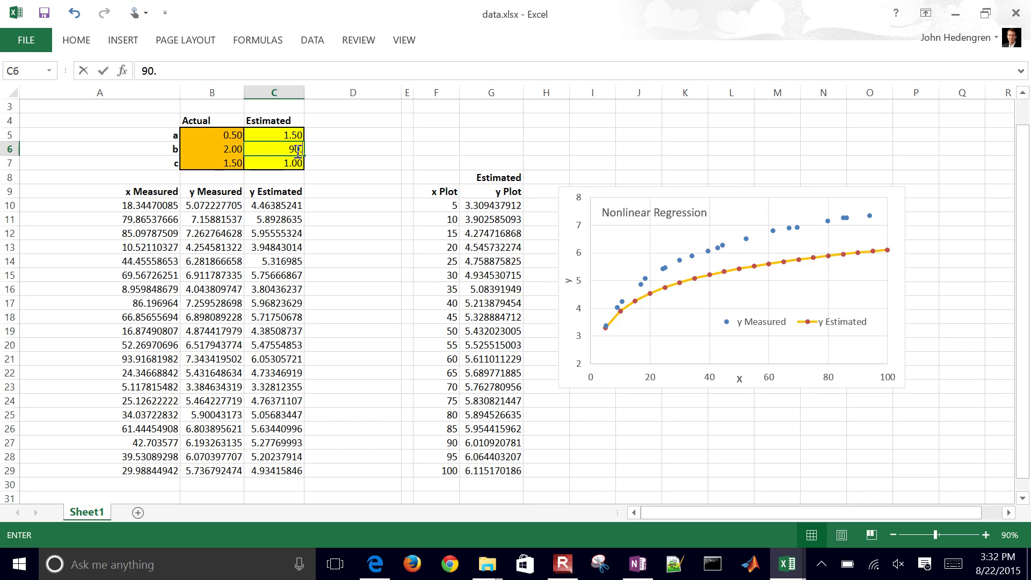
pyautogui.press('BackSpace')
pyautogui.press('BackSpace')
pyautogui.write('0.5')
pyautogui.press('Return')
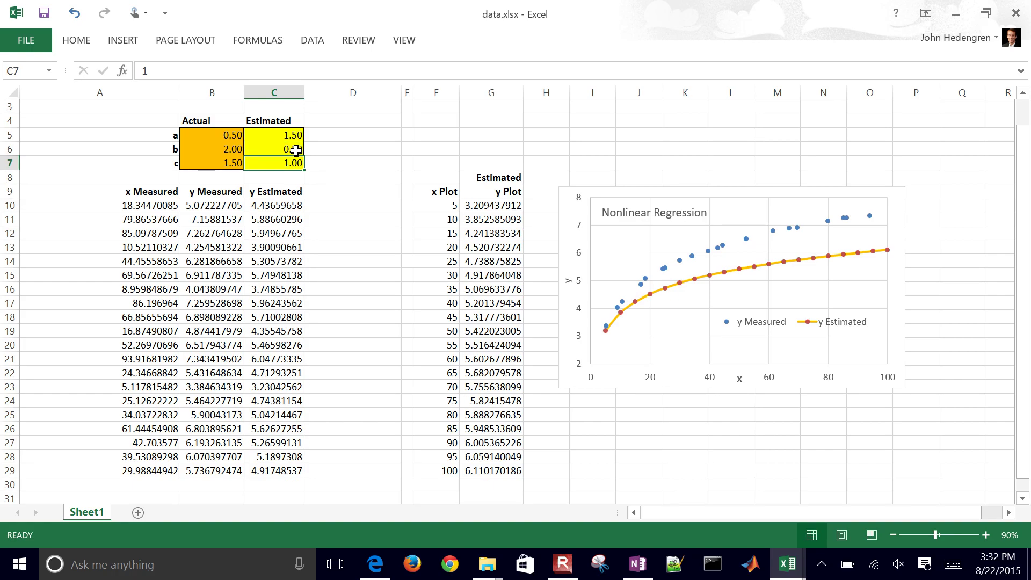
pyautogui.write('4')
pyautogui.press('Return')
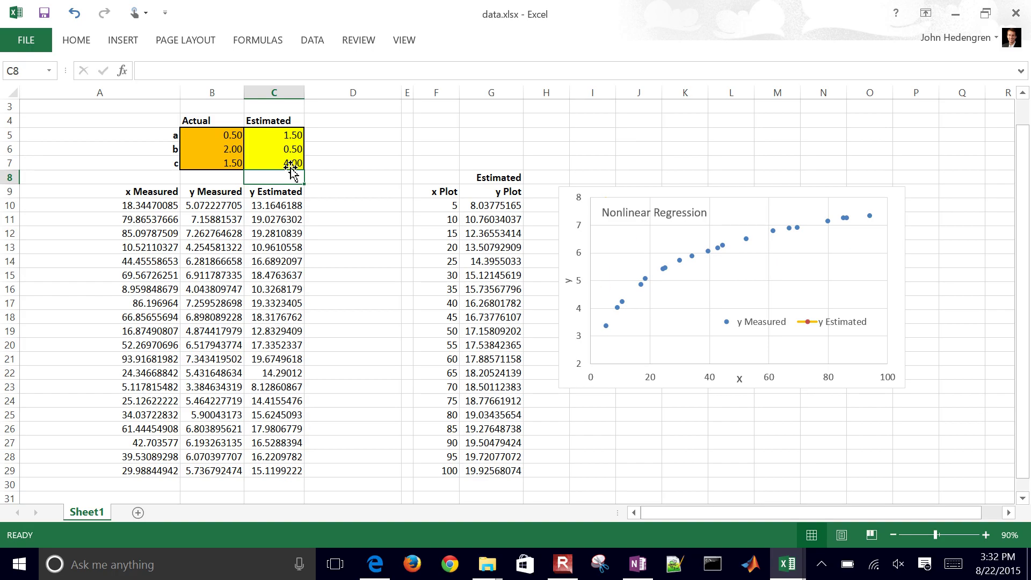
pyautogui.click(288, 166)
pyautogui.write('2')
pyautogui.press('Return')
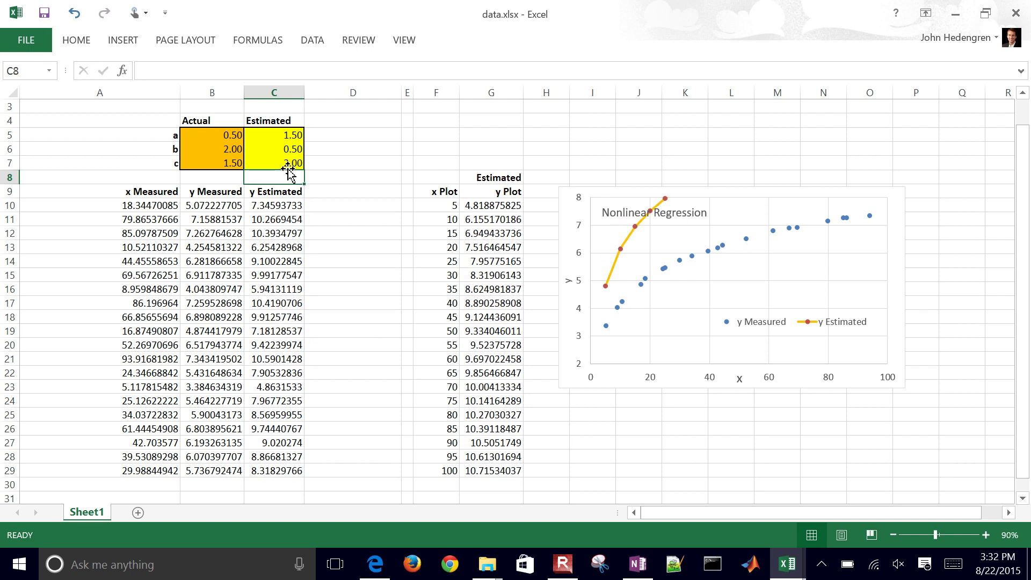
pyautogui.click(283, 163)
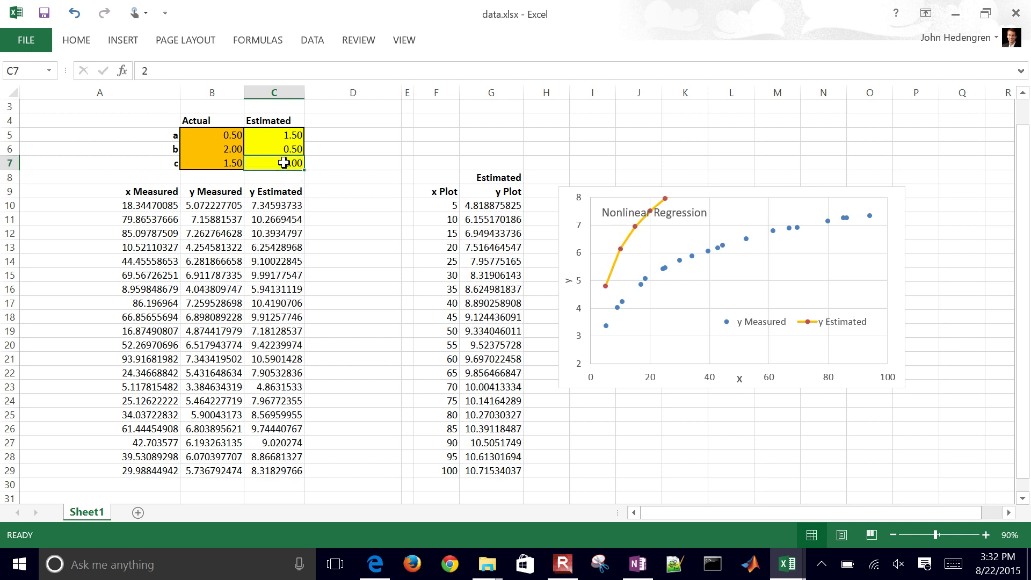
pyautogui.write('1.7')
pyautogui.press('Return')
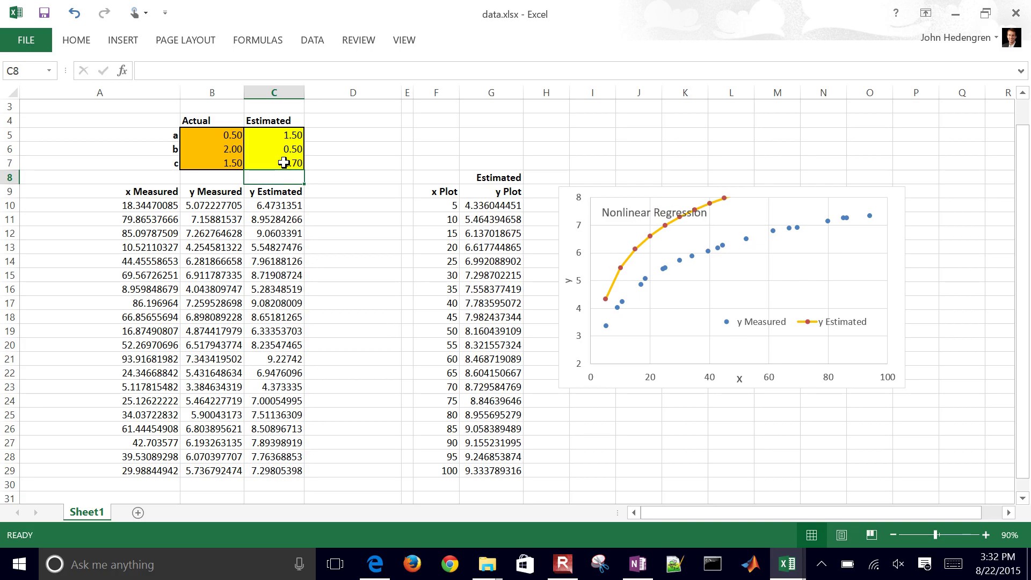
pyautogui.click(348, 175)
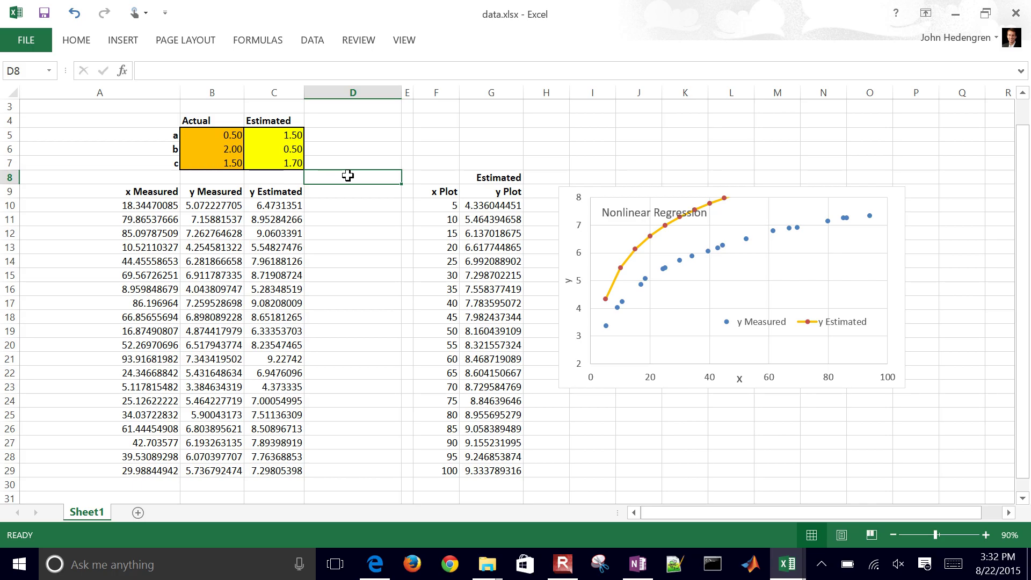
pyautogui.rightClick(325, 219)
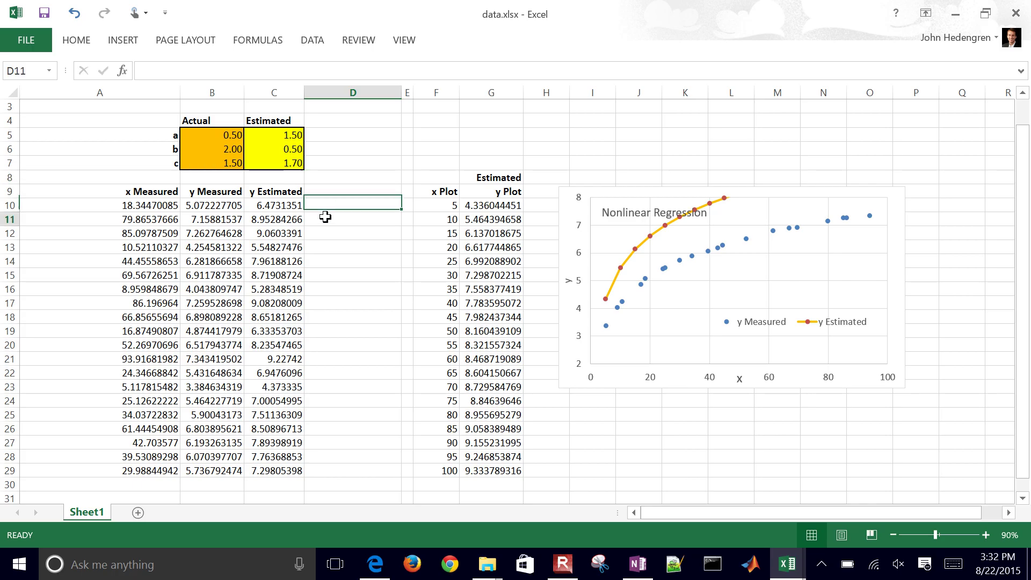
pyautogui.press('Escape')
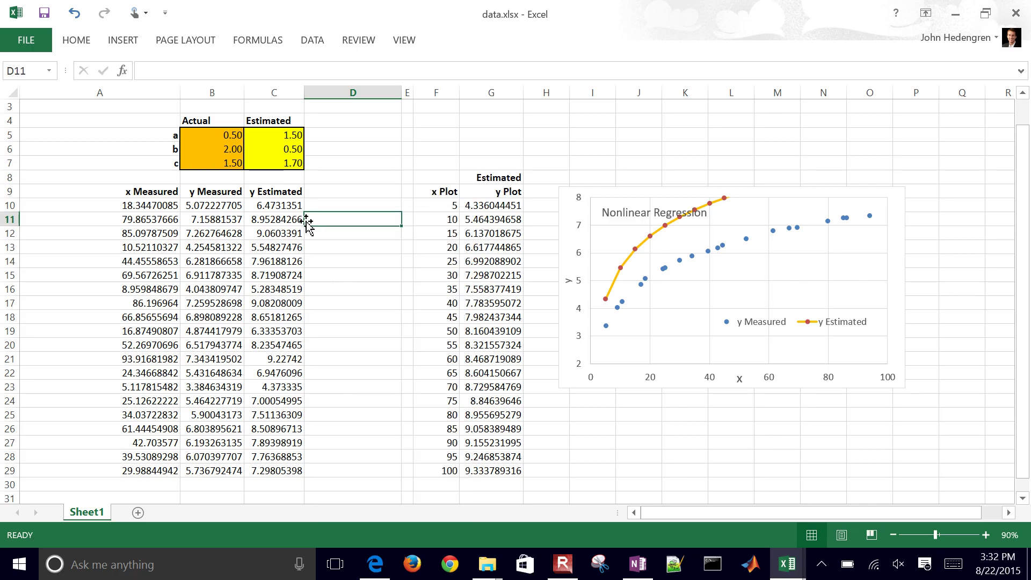
pyautogui.click(336, 189)
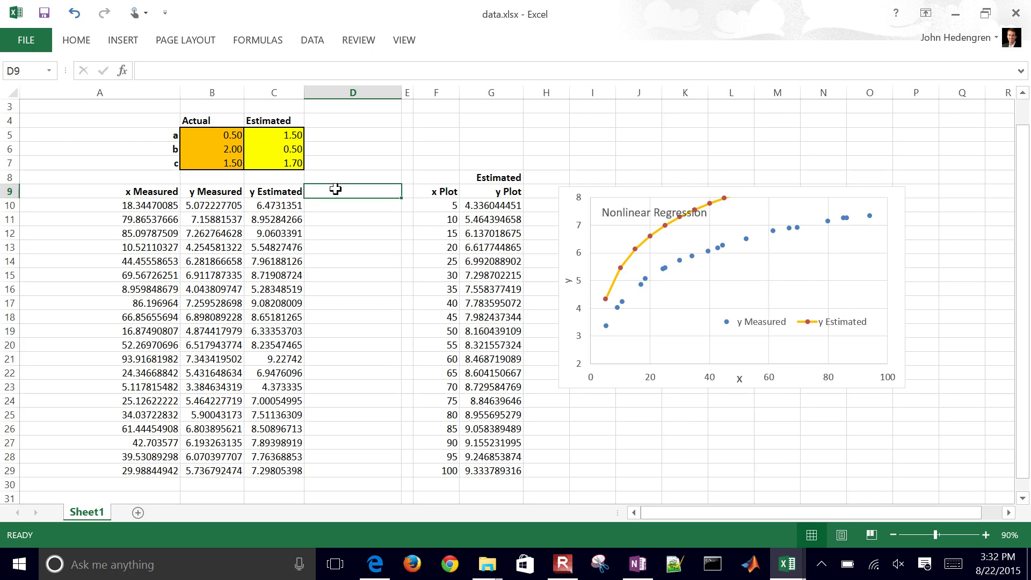
# Enter the header 'Normalized Error^2' in D9
pyautogui.write('Normaliz')
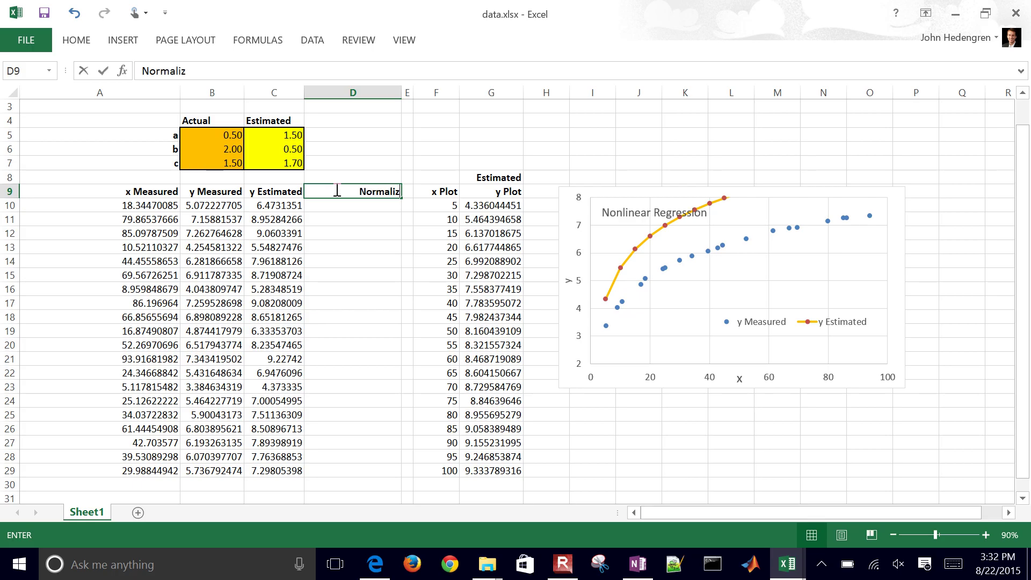
pyautogui.write('ed')
pyautogui.click(388, 193)
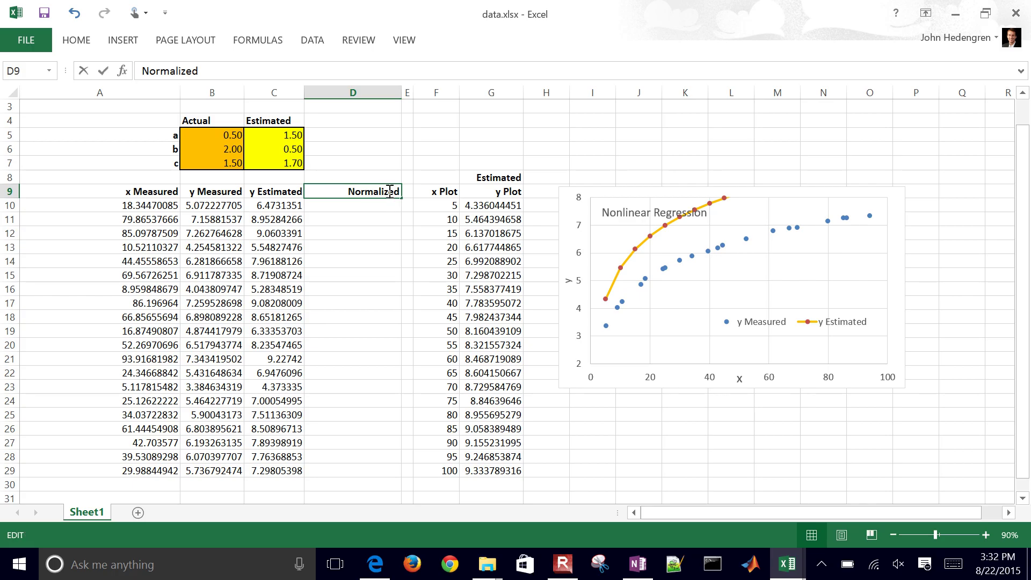
pyautogui.write('Err')
pyautogui.press('BackSpace')
pyautogui.press('BackSpace')
pyautogui.press('BackSpace')
pyautogui.press('BackSpace')
pyautogui.write('E')
pyautogui.press('BackSpace')
pyautogui.press('BackSpace')
pyautogui.write('Error^2')
pyautogui.press('Return')
# Begin D10's formula as (C10-B10)/B10
pyautogui.write('=')
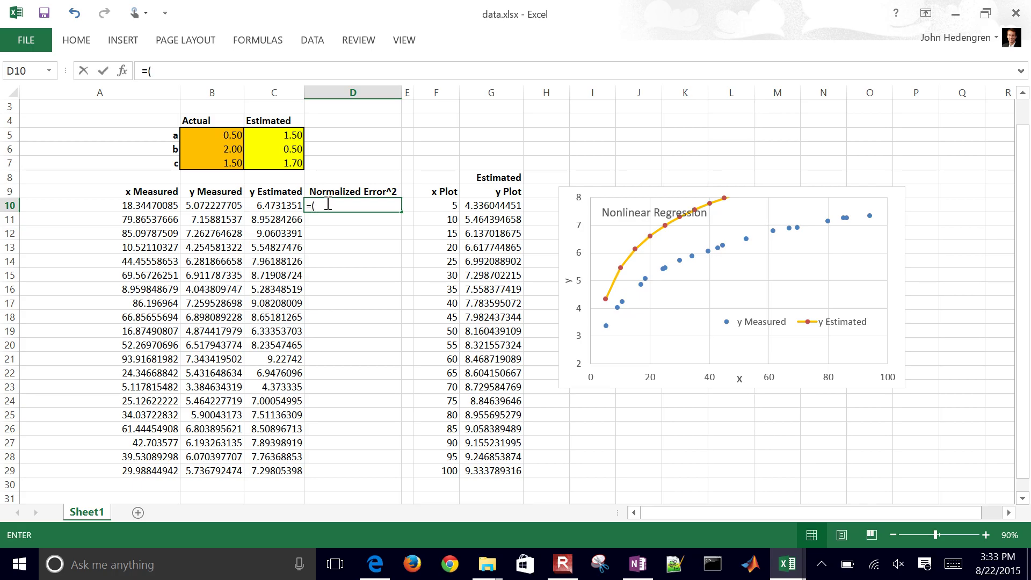
pyautogui.write('(')
pyautogui.click(270, 208)
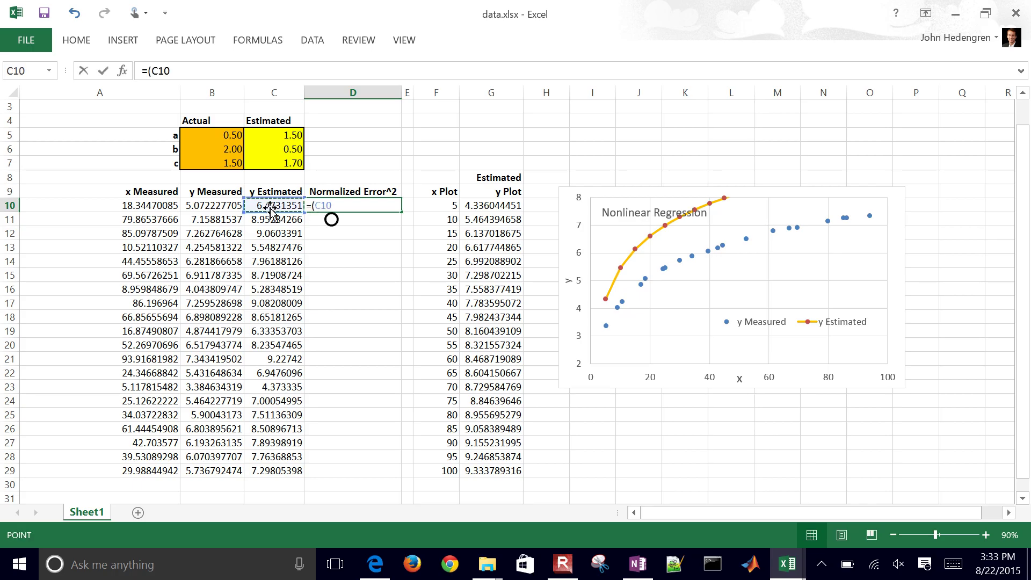
pyautogui.write('-')
pyautogui.press('Left')
pyautogui.press('Left')
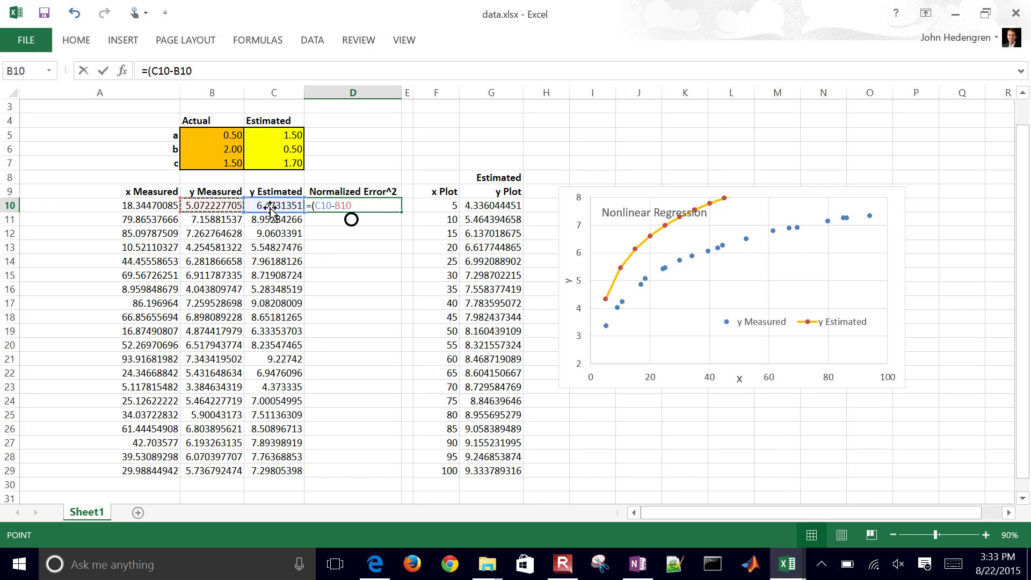
pyautogui.write(')/')
pyautogui.click(215, 206)
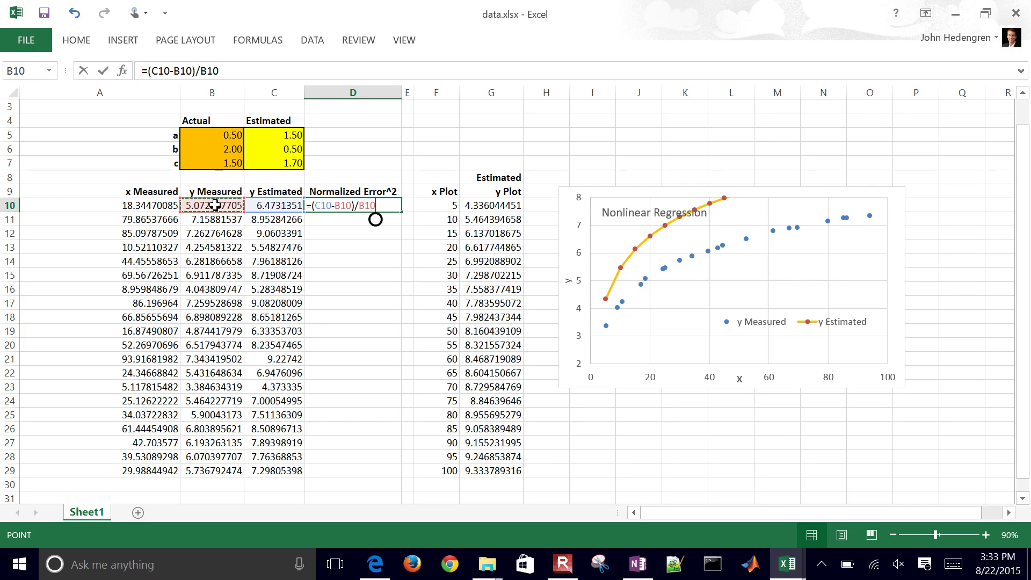
pyautogui.write(')')
# Complete D10 as =((C10-B10)/B10)^2 and fill it down through D29
pyautogui.click(311, 206)
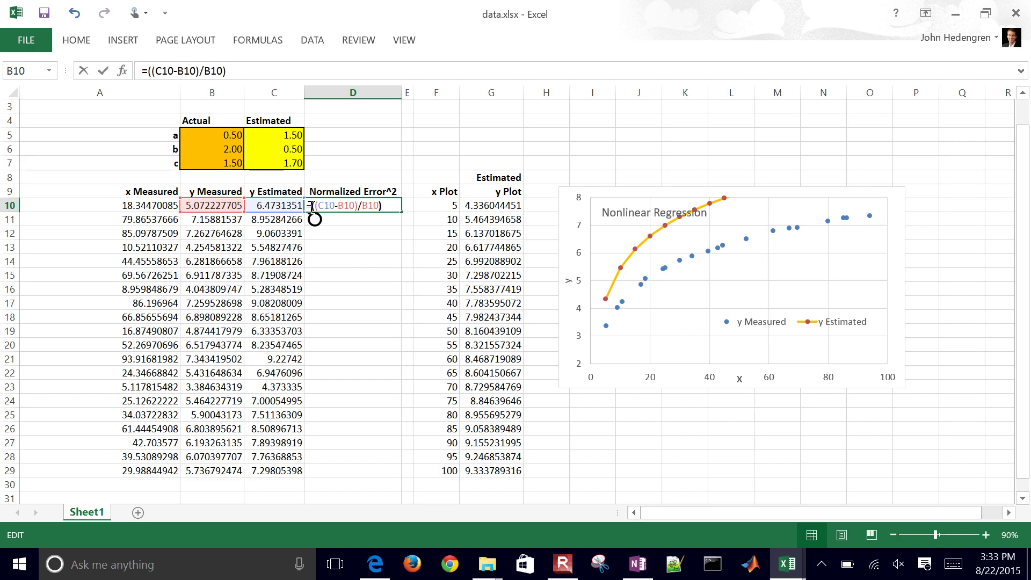
pyautogui.write('(')
pyautogui.click(386, 205)
pyautogui.write('^2')
pyautogui.press('BackSpace')
pyautogui.write('2')
pyautogui.press('Return')
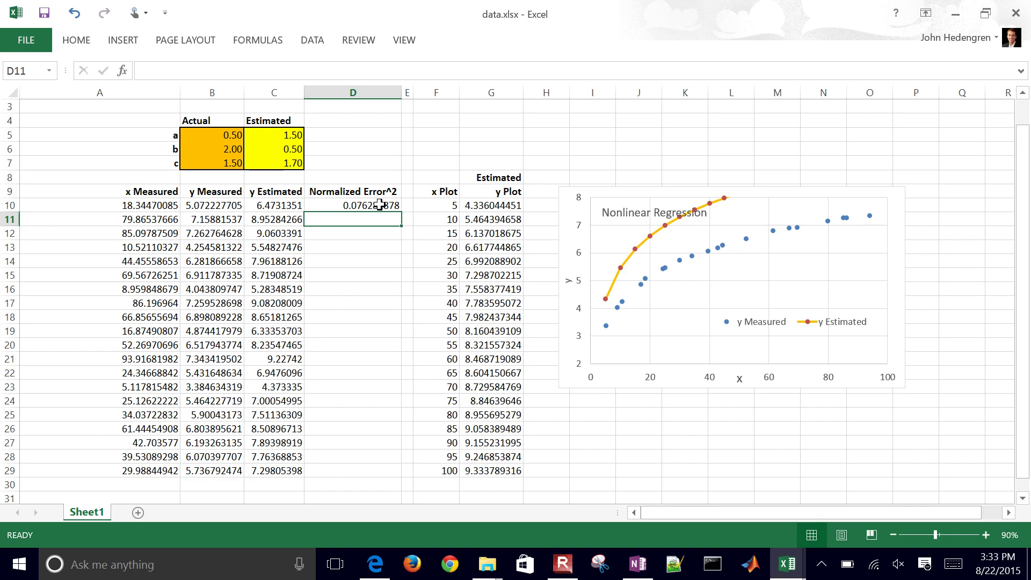
pyautogui.click(379, 205)
pyautogui.moveTo(398, 212); pyautogui.dragTo(382, 478)
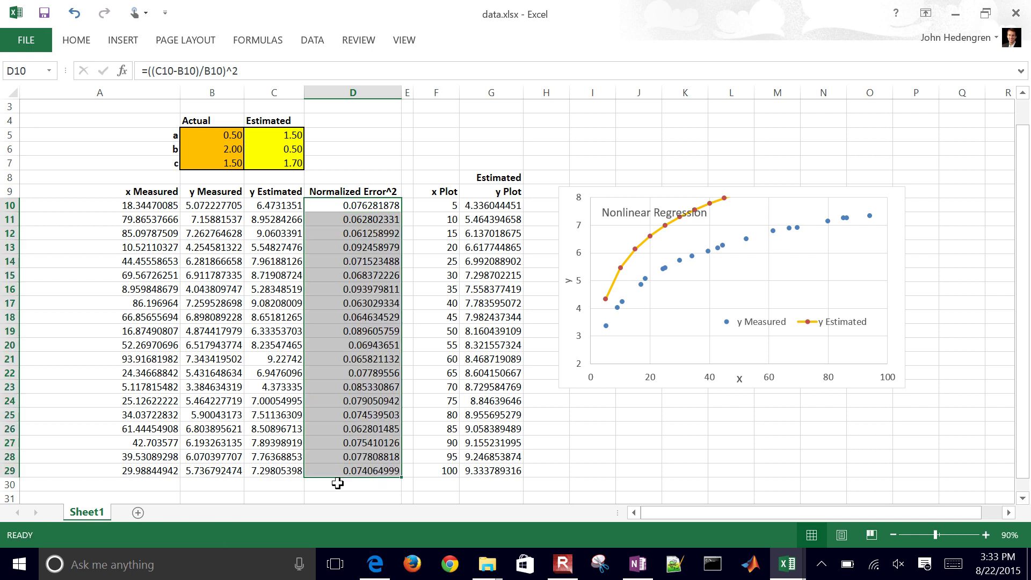
# Label C31 'sum' and enter =SUM(D10:D29) in D31, totaling 1.486107268
pyautogui.click(258, 494)
pyautogui.write('sum')
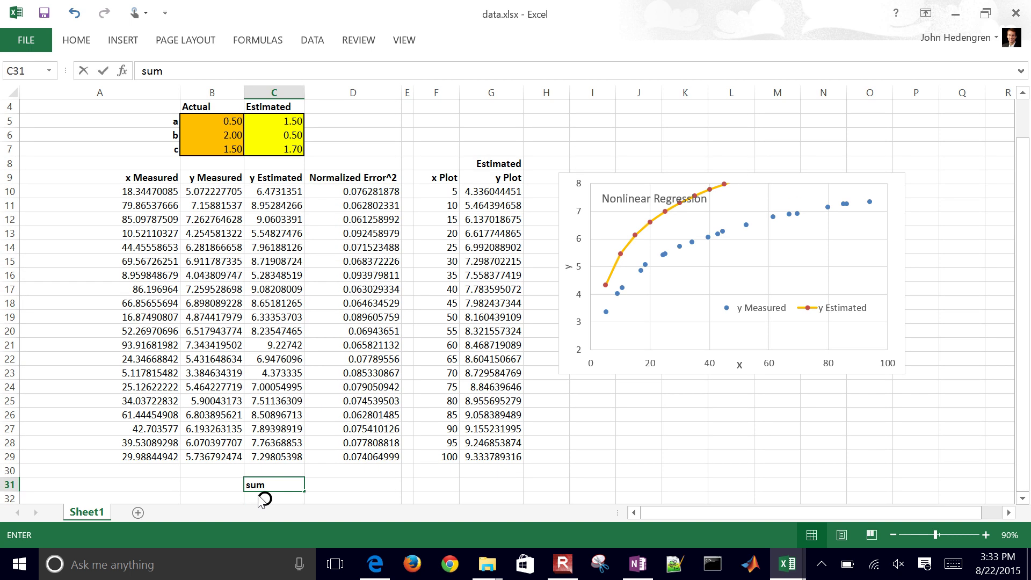
pyautogui.press('Tab')
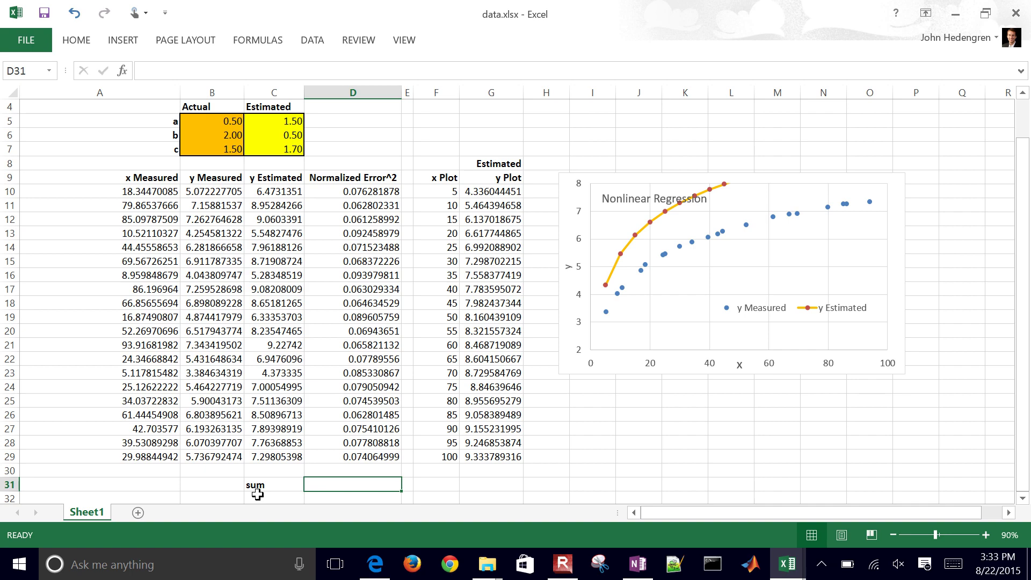
pyautogui.write('=sum(')
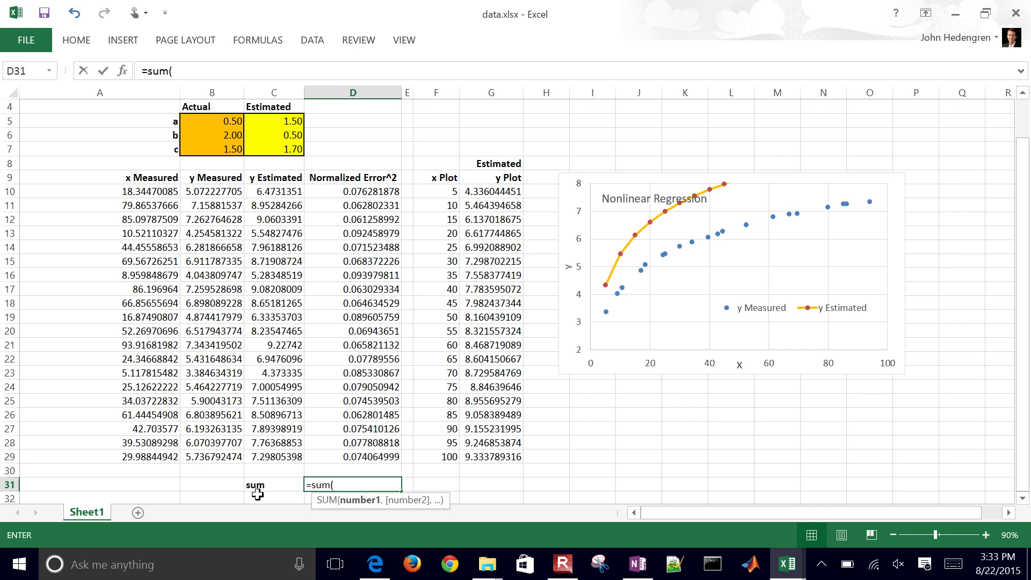
pyautogui.press('Up')
pyautogui.press('Up')
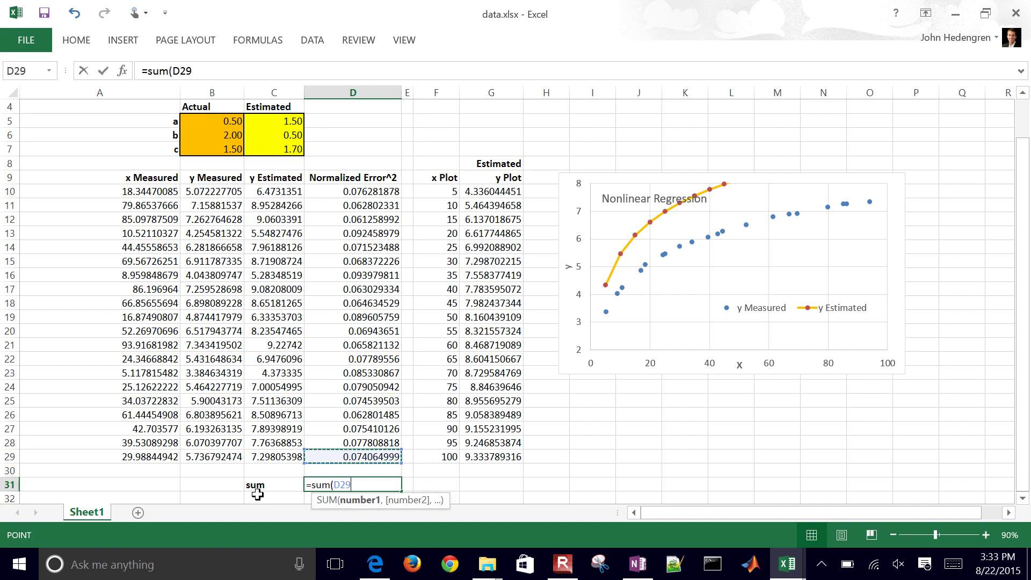
pyautogui.hotkey('shift', 'Up')
pyautogui.hotkey('shift', 'Up')
pyautogui.hotkey('shift', 'Up')
pyautogui.hotkey('shift', 'Up')
pyautogui.hotkey('shift', 'Up')
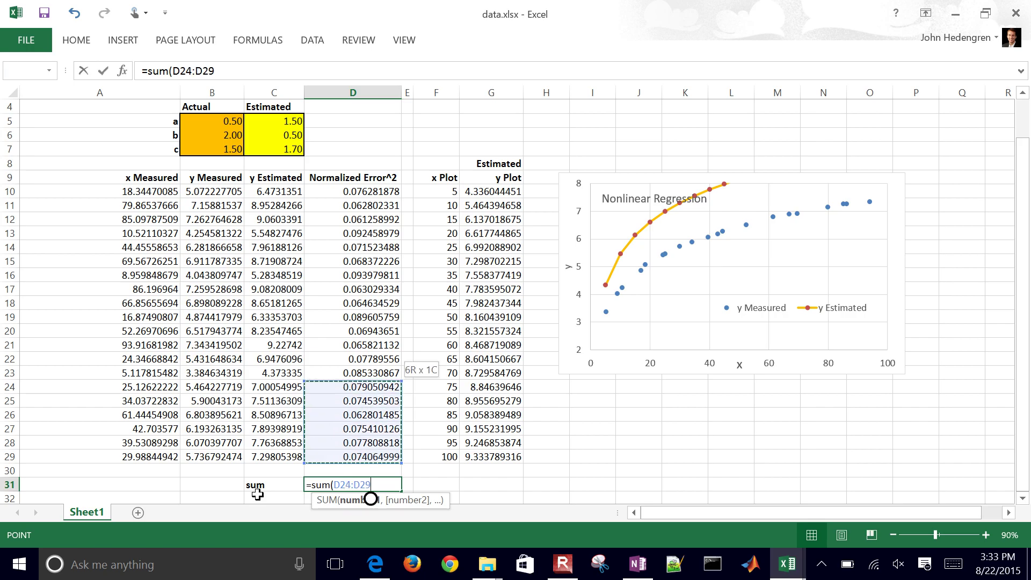
pyautogui.hotkey('shift', 'Up')
pyautogui.hotkey('shift', 'Up')
pyautogui.hotkey('shift', 'Up')
pyautogui.hotkey('shift', 'Up')
pyautogui.hotkey('shift', 'Up')
pyautogui.hotkey('shift', 'Up')
pyautogui.hotkey('shift', 'Up')
pyautogui.hotkey('shift', 'Up')
pyautogui.hotkey('shift', 'Up')
pyautogui.hotkey('shift', 'Up')
pyautogui.hotkey('shift', 'Up')
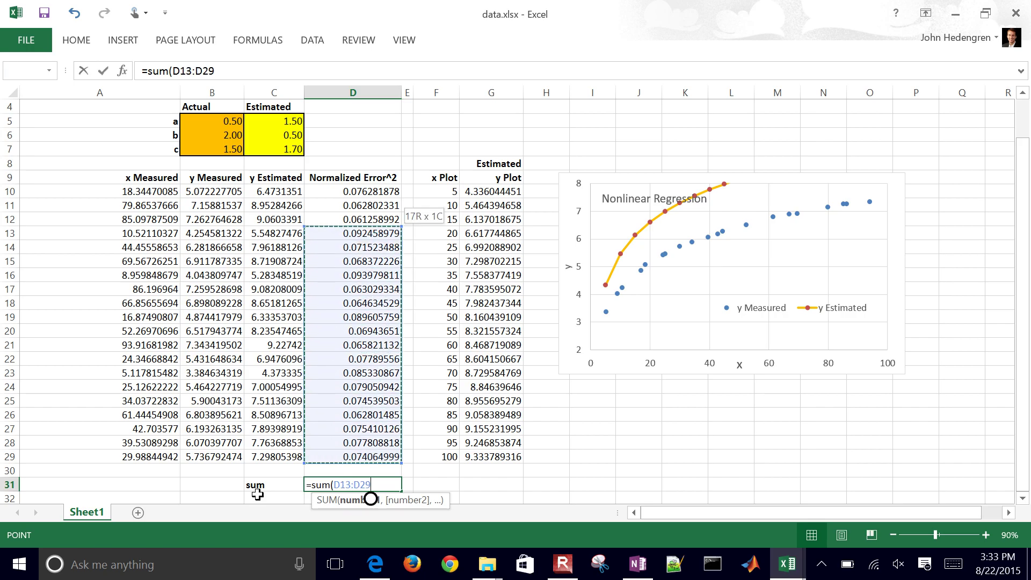
pyautogui.hotkey('shift', 'Up')
pyautogui.hotkey('shift', 'Up')
pyautogui.hotkey('shift', 'Up')
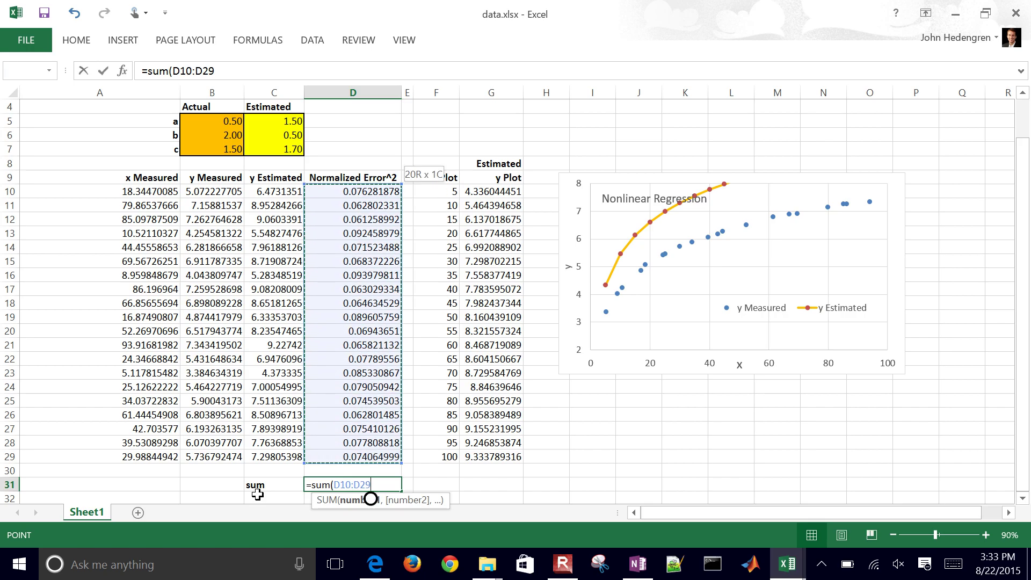
pyautogui.write(')')
pyautogui.press('Return')
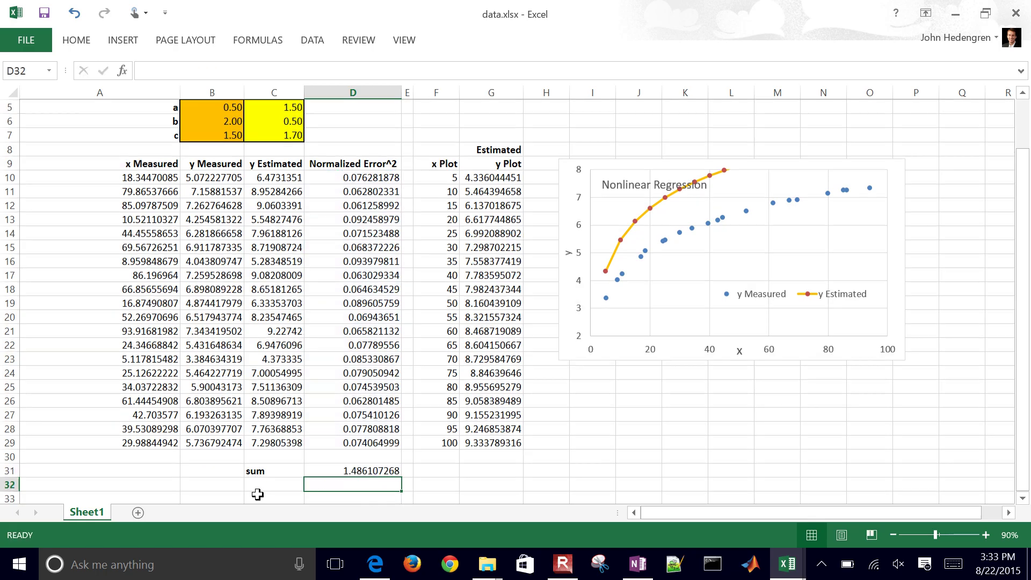
pyautogui.press('Up')
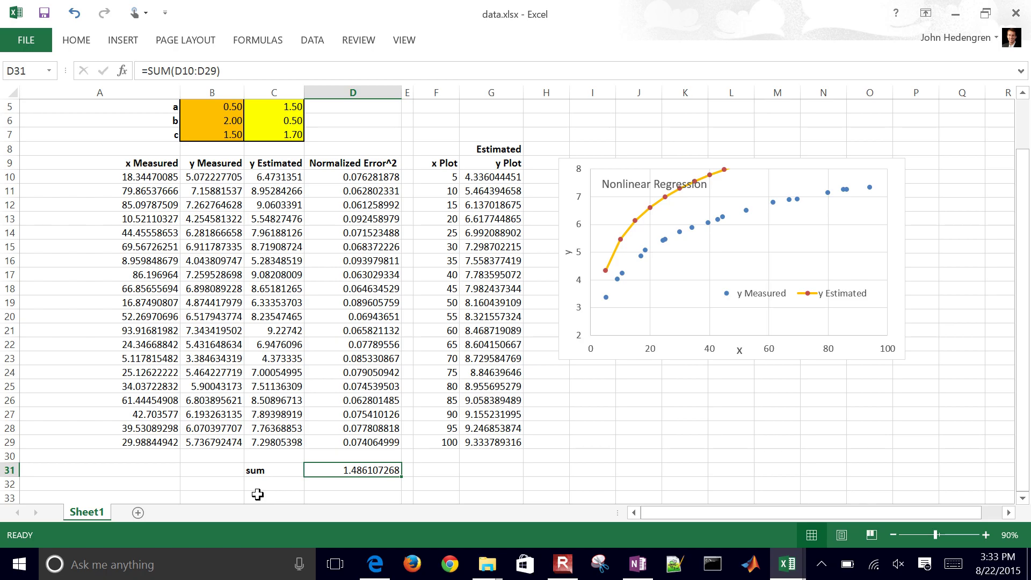
# Check the Data tab, then enable the Solver Add-in from Excel Options' Excel Add-ins manager
pyautogui.press('alt')
pyautogui.press('a')
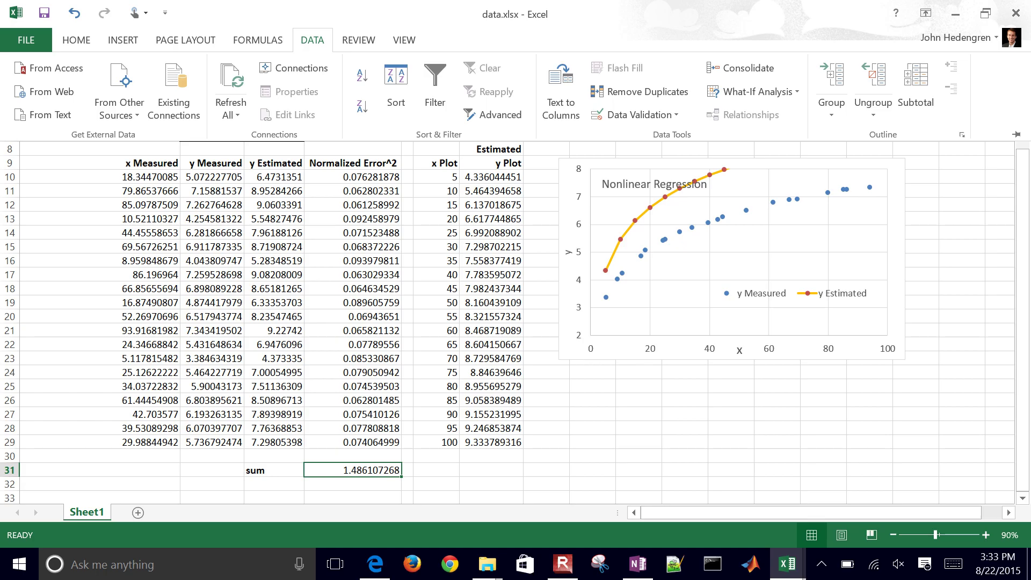
pyautogui.hotkey('alt', 'f')
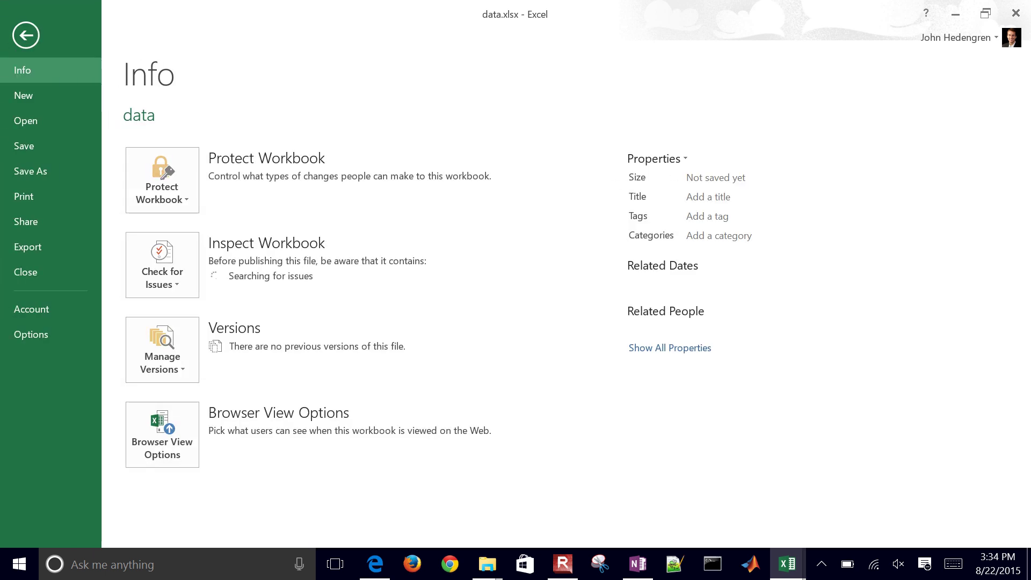
pyautogui.press('t')
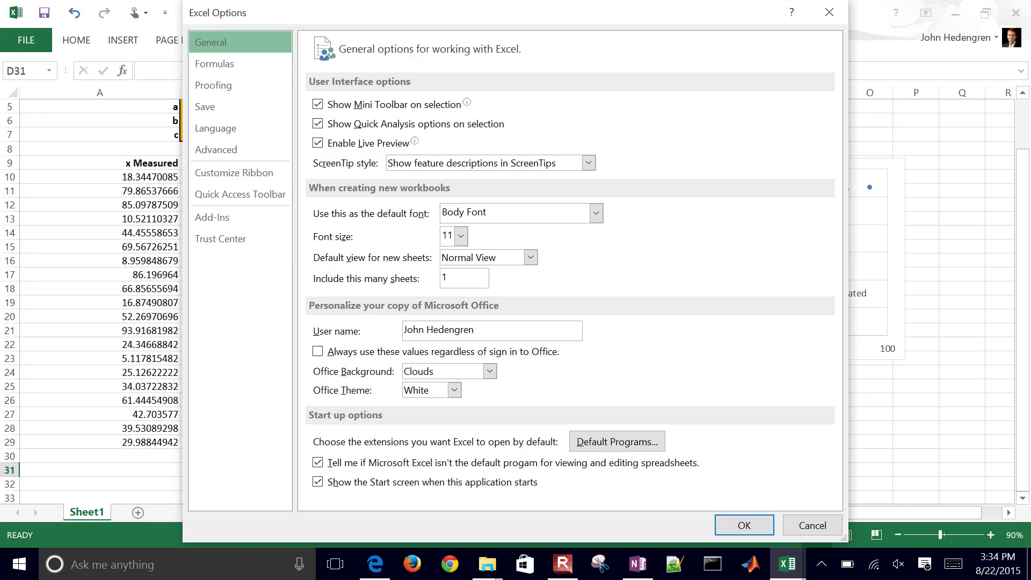
pyautogui.click(212, 217)
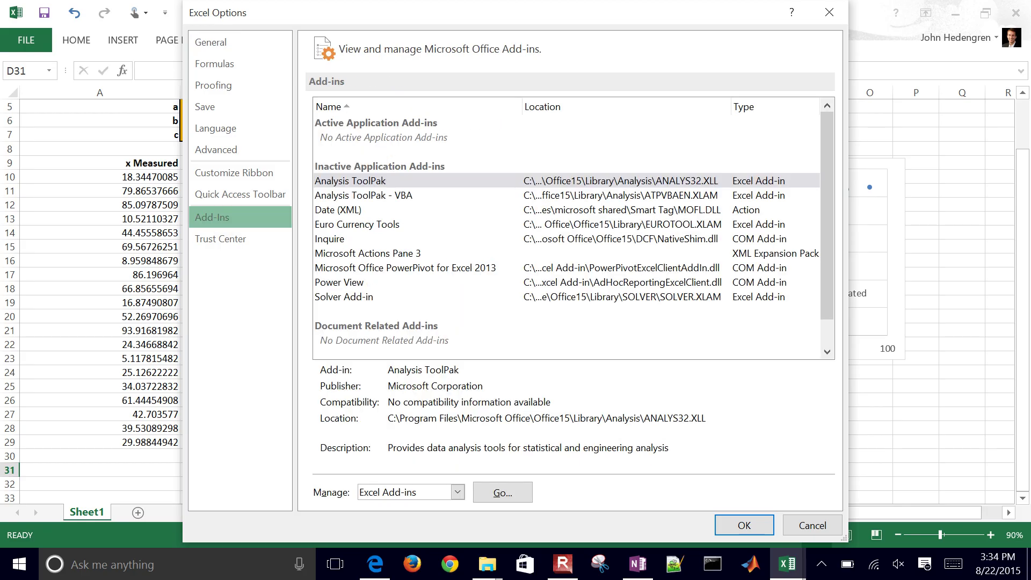
pyautogui.click(344, 297)
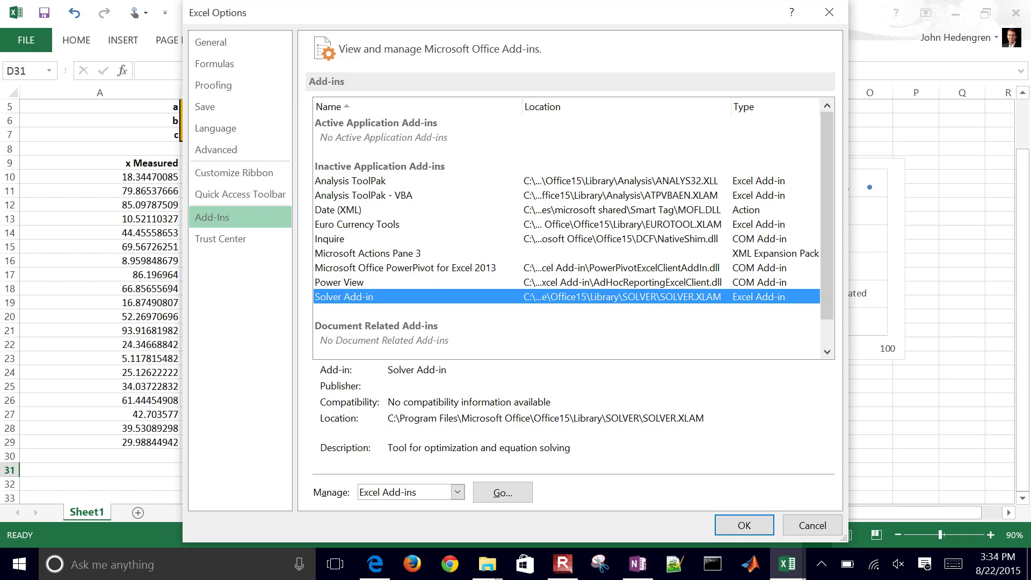
pyautogui.click(503, 492)
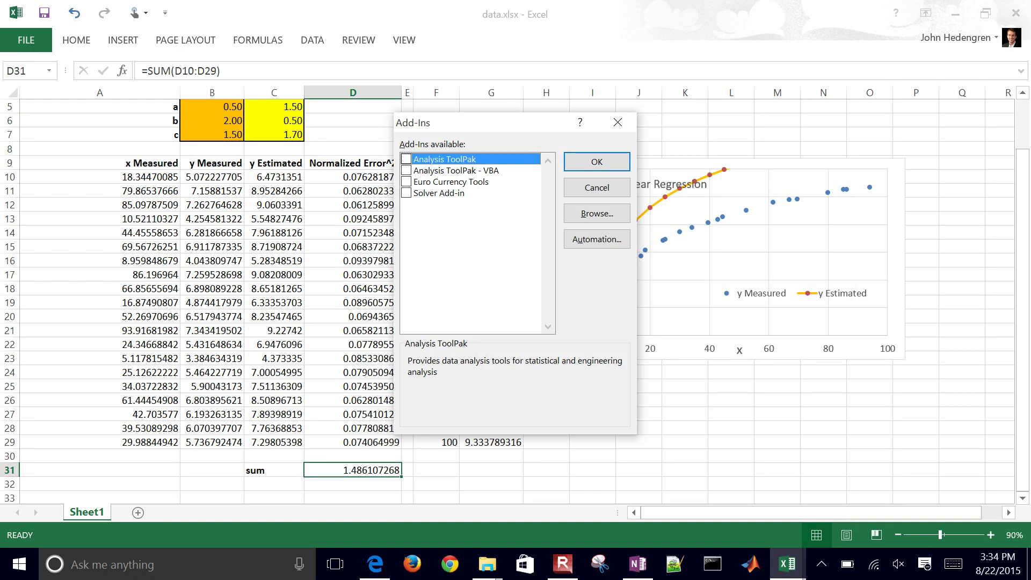
pyautogui.click(439, 193)
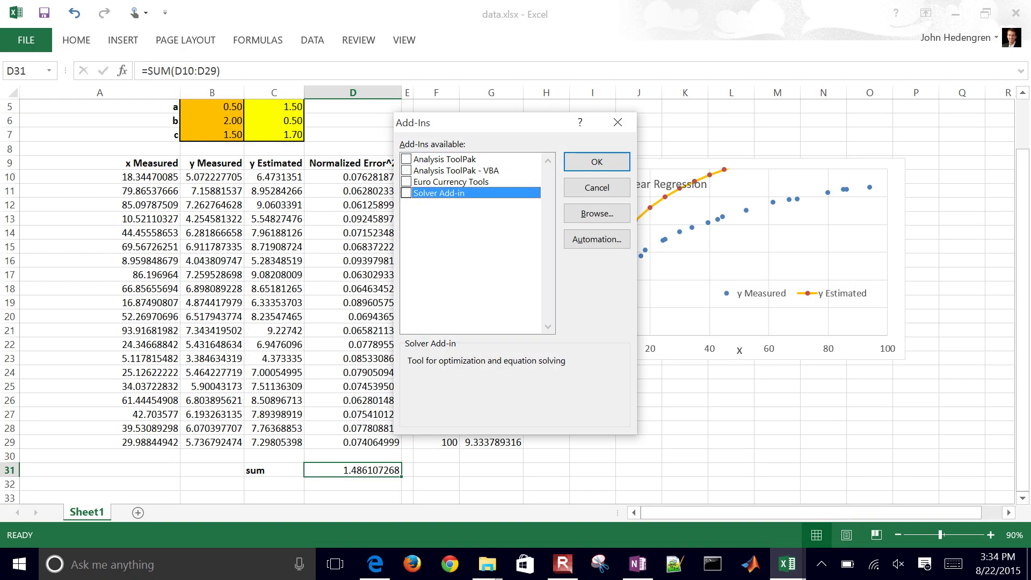
pyautogui.click(407, 193)
pyautogui.click(597, 161)
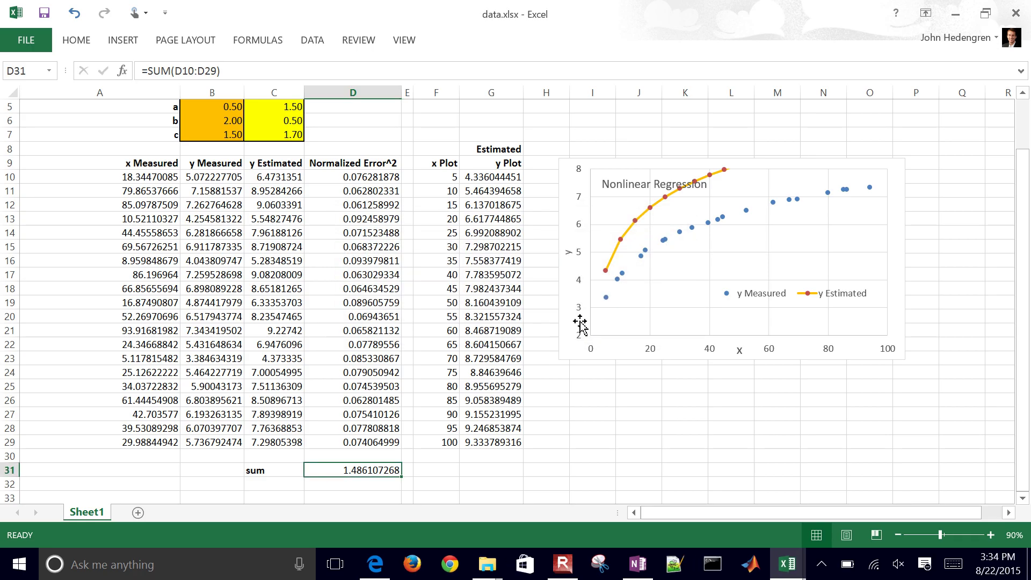
# Run Solver to minimize $D$31 by changing $C$5:$C$7 with GRG Nonlinear
pyautogui.click(311, 44)
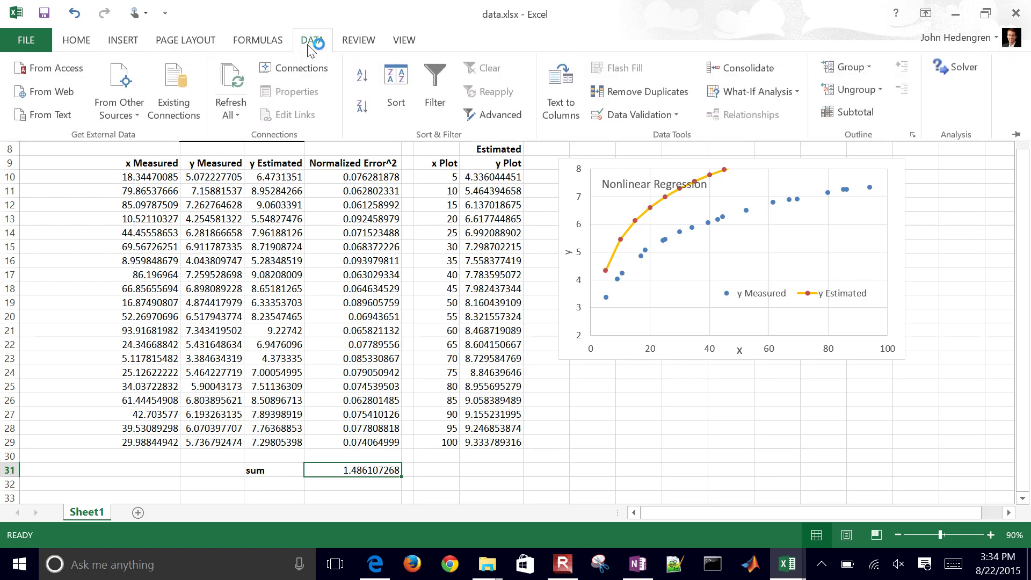
pyautogui.click(956, 68)
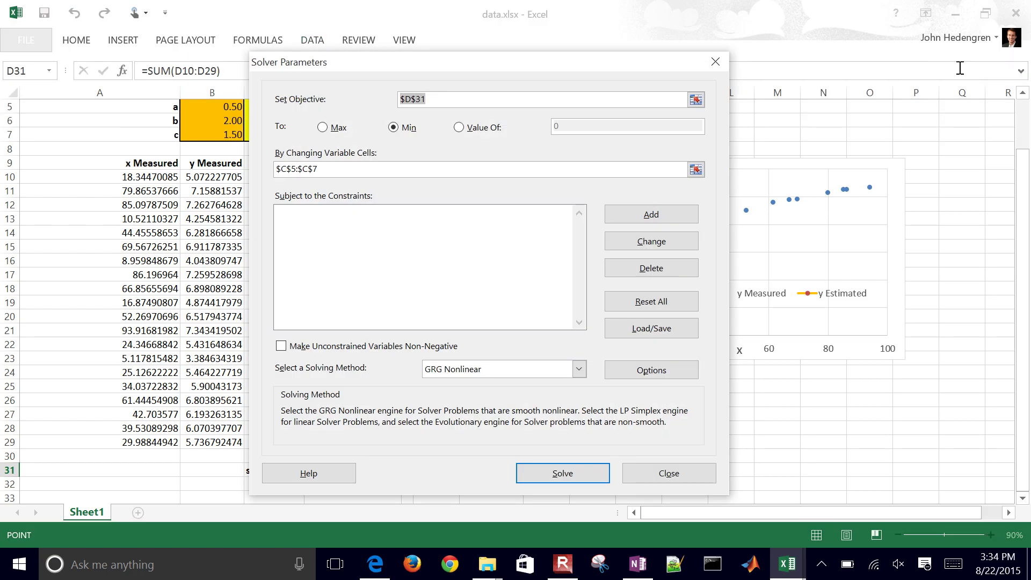
pyautogui.moveTo(483, 62); pyautogui.dragTo(743, 55)
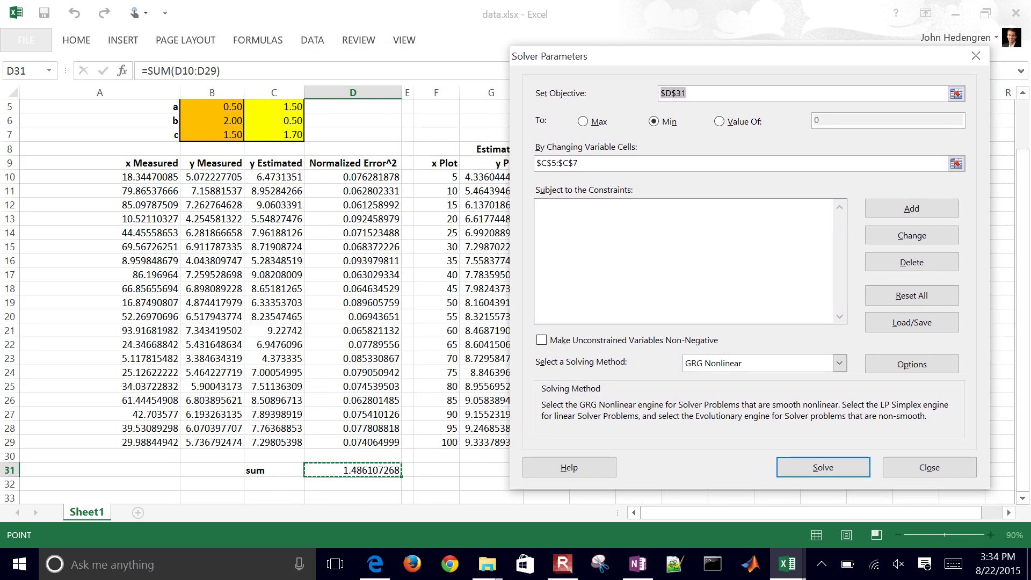
pyautogui.press('Tab')
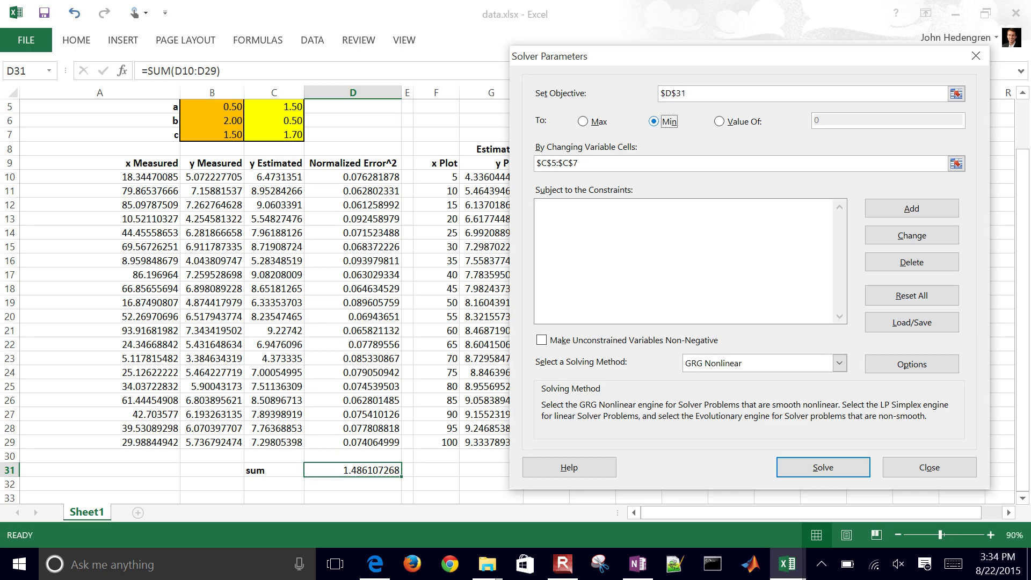
pyautogui.press('Left')
pyautogui.press('Right')
pyautogui.press('Right')
pyautogui.press('Left')
pyautogui.click(956, 163)
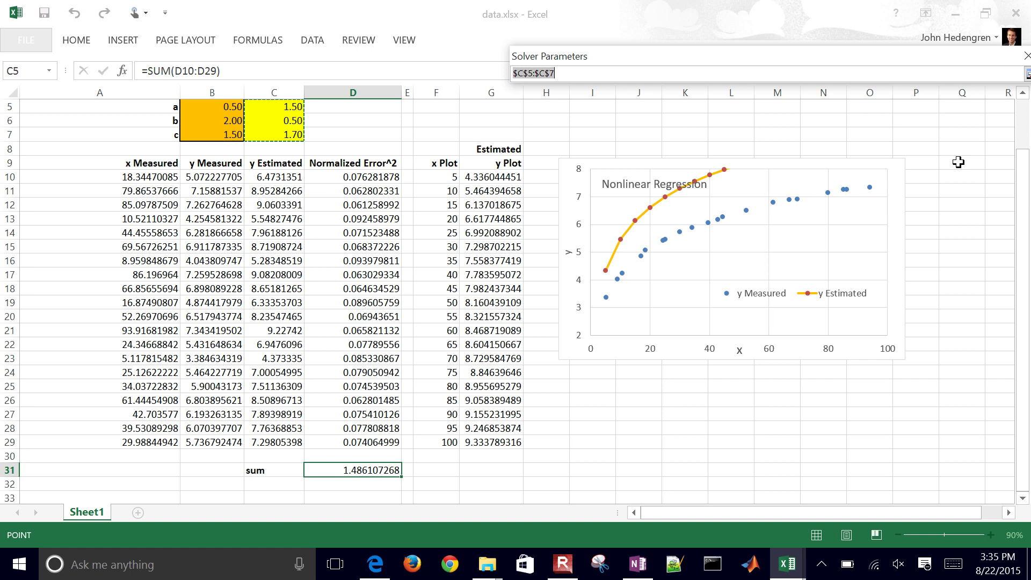
pyautogui.click(1027, 74)
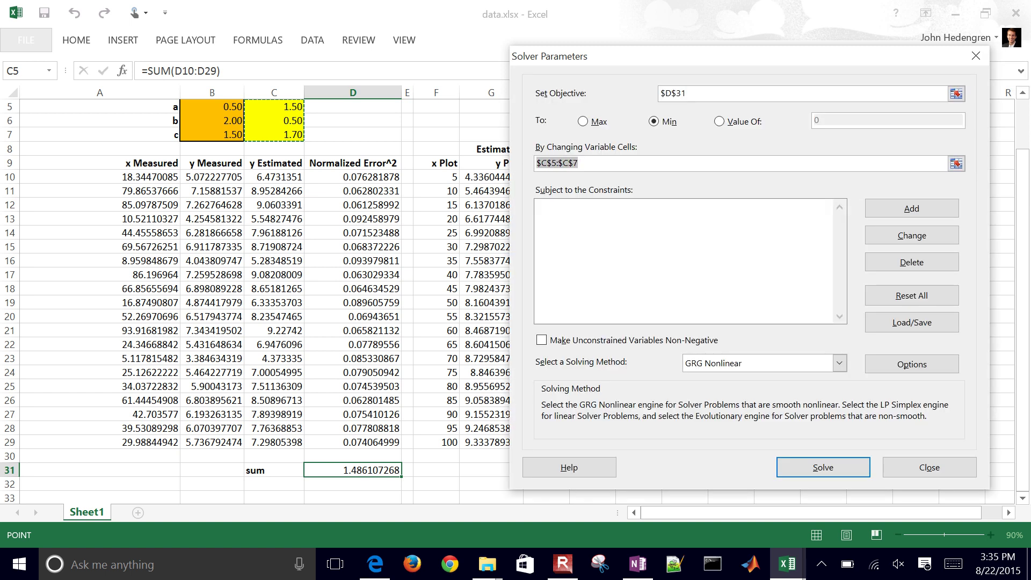
pyautogui.hotkey('alt', 'k')
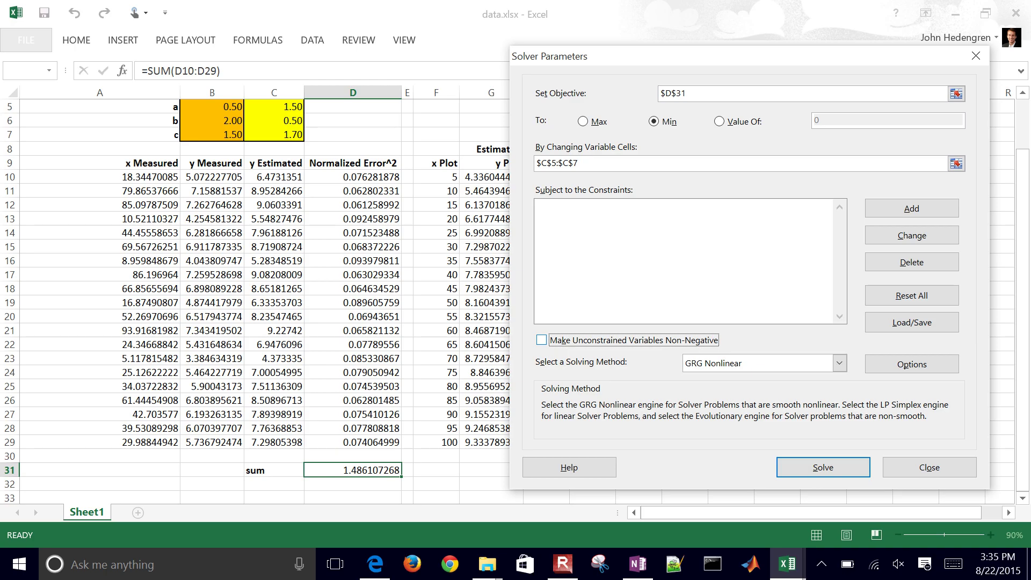
pyautogui.click(820, 469)
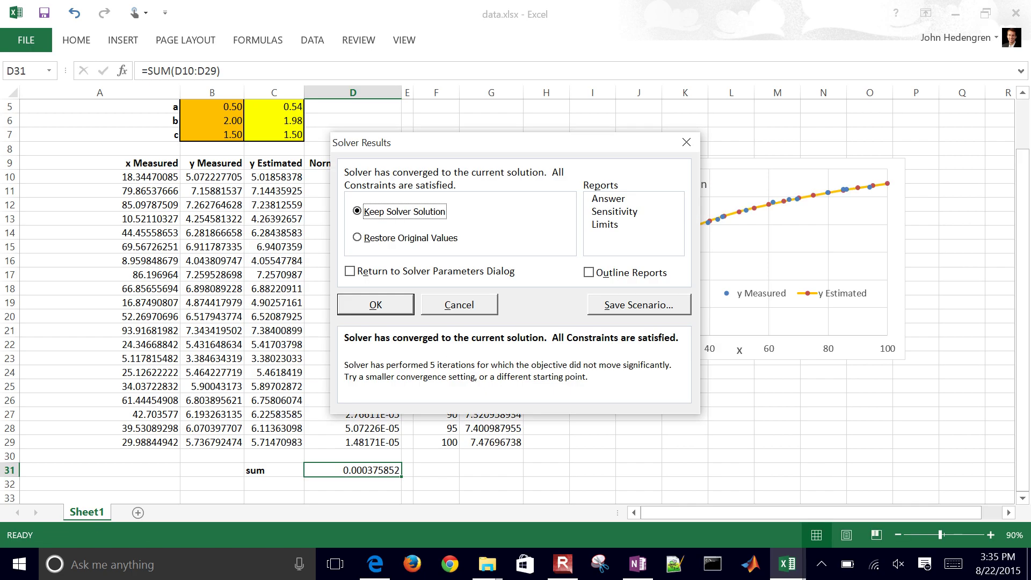
# Keep the Solver solution and review the fitted a, b, c values (0.54, 1.98, 1.50)
pyautogui.click(372, 304)
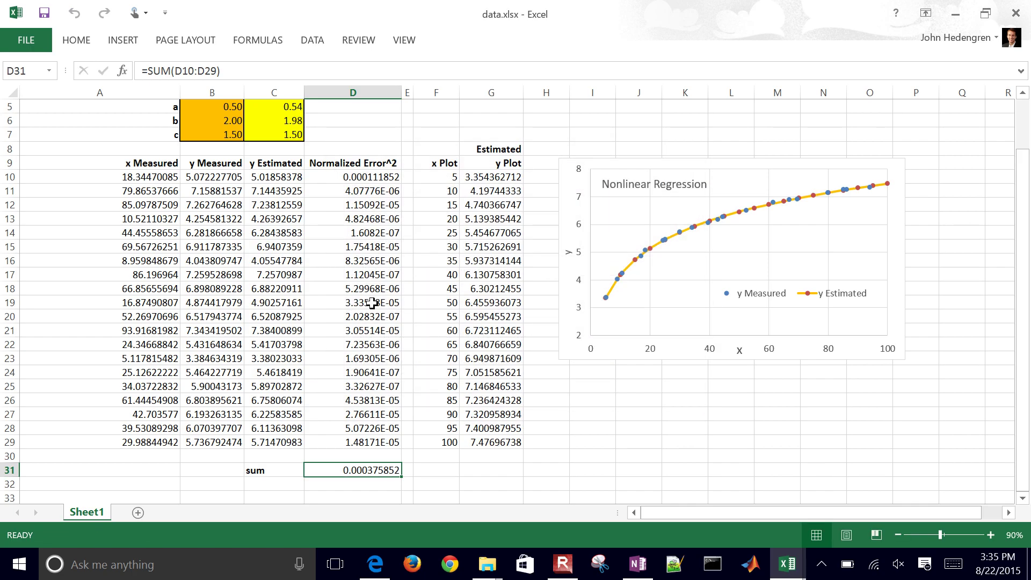
pyautogui.press('Left')
pyautogui.press('Up')
pyautogui.press('Up')
pyautogui.press('Up')
pyautogui.press('Up')
pyautogui.press('Up')
pyautogui.press('Up')
pyautogui.press('Up')
pyautogui.press('Up')
pyautogui.press('Up')
pyautogui.press('Up')
pyautogui.press('Up')
pyautogui.press('Up')
pyautogui.press('Up')
pyautogui.press('Up')
pyautogui.press('Up')
pyautogui.press('Up')
pyautogui.press('Up')
pyautogui.press('Up')
pyautogui.press('Up')
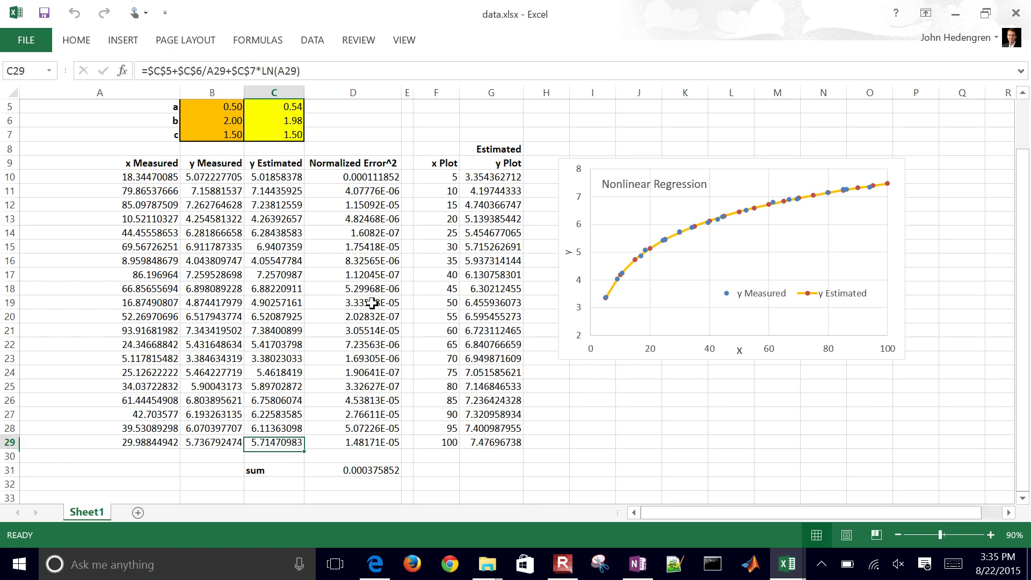
pyautogui.press('Up')
pyautogui.press('Up')
pyautogui.press('Up')
pyautogui.press('Up')
pyautogui.press('Up')
pyautogui.press('Up')
pyautogui.press('Up')
pyautogui.press('Up')
pyautogui.press('Down')
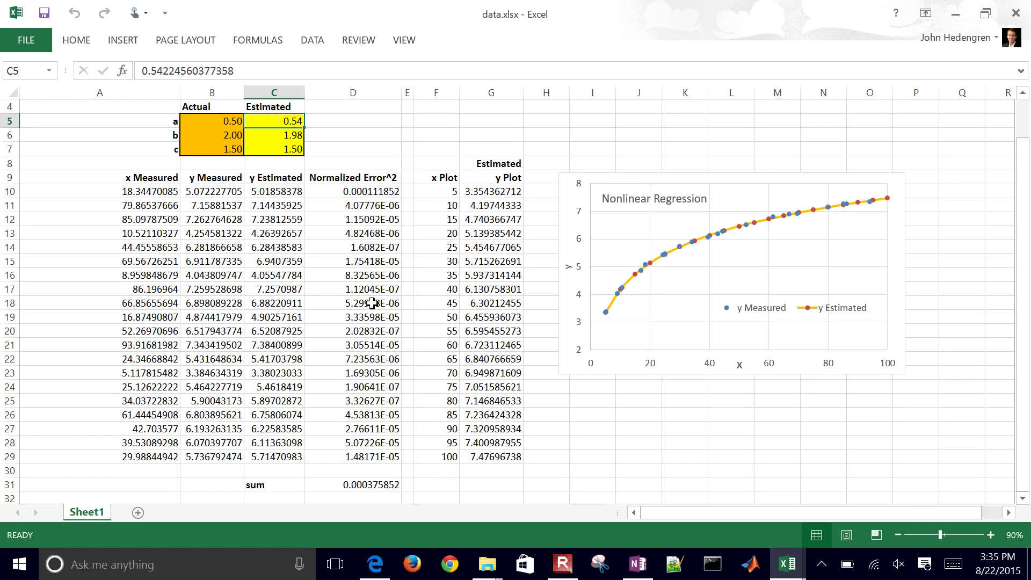
pyautogui.press('Down')
pyautogui.press('Down')
pyautogui.press('Up')
pyautogui.press('Up')
pyautogui.press('Down')
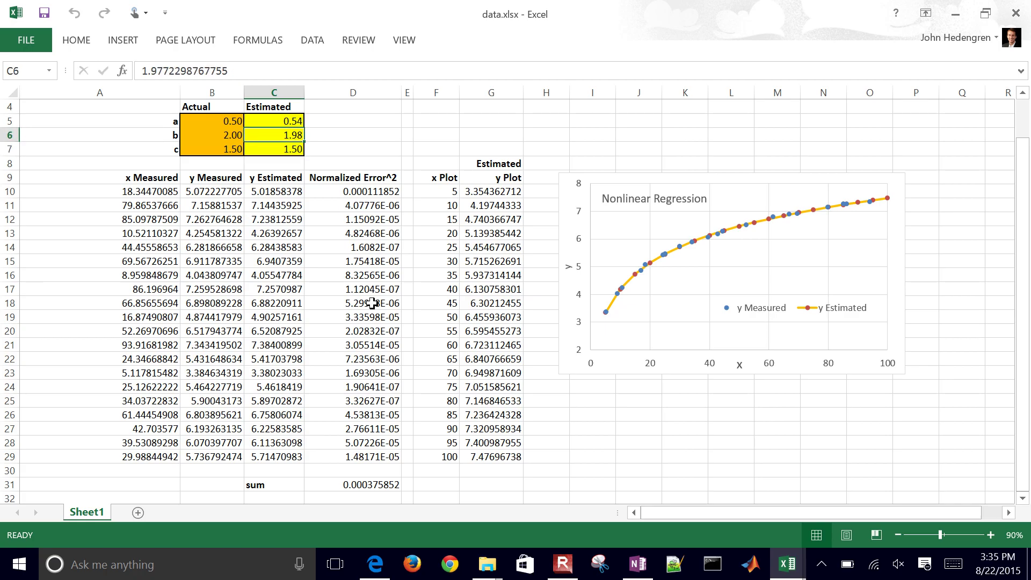
pyautogui.press('Down')
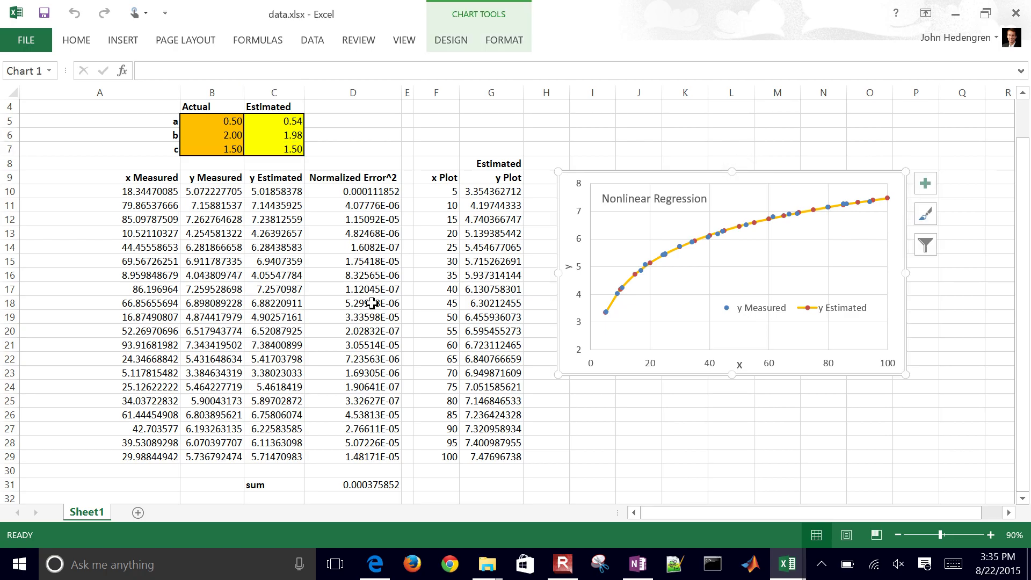
# Review the measured y values and the y Estimated formulas in C10 through C14
pyautogui.press('Down')
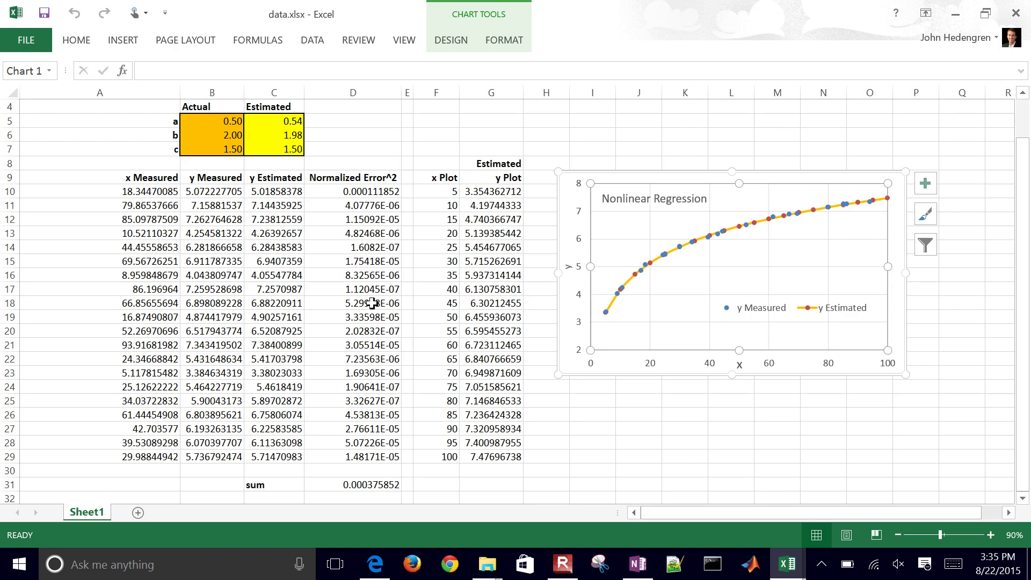
pyautogui.press('Escape')
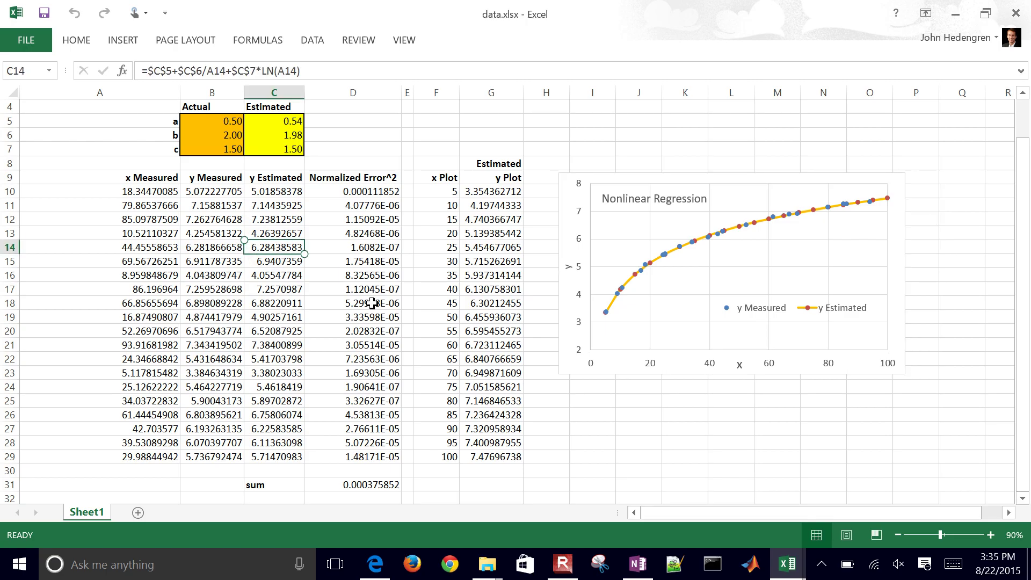
pyautogui.press('Left')
pyautogui.press('Down')
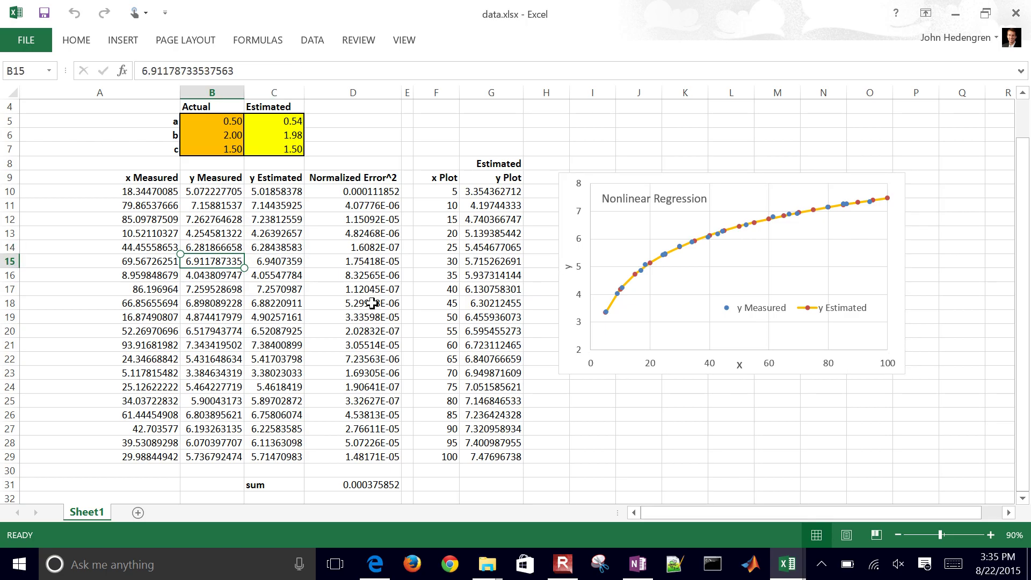
pyautogui.press('Up')
pyautogui.press('Up')
pyautogui.press('Up')
pyautogui.press('Up')
pyautogui.press('Up')
pyautogui.press('Right')
pyautogui.press('Down')
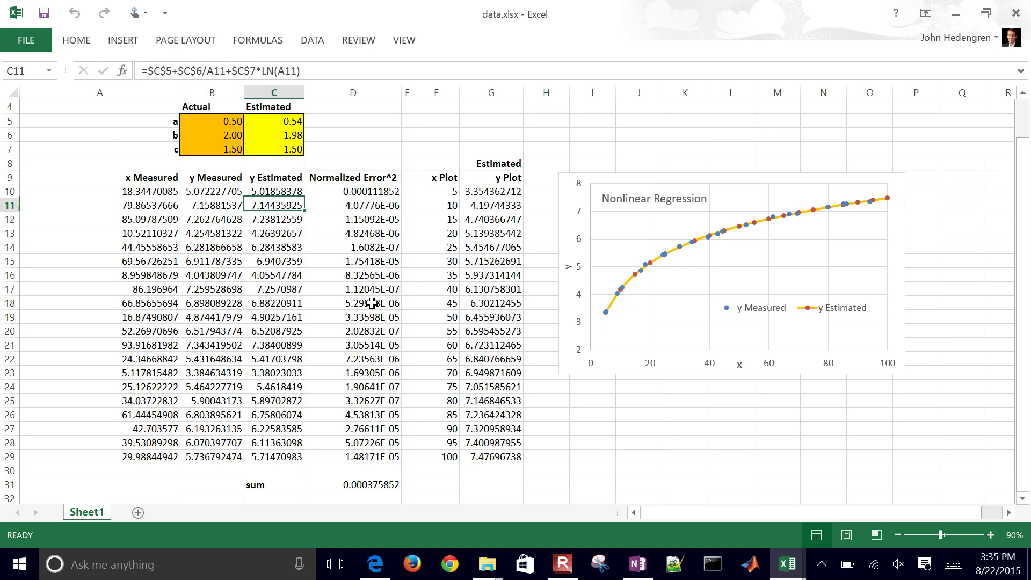
pyautogui.press('Left')
pyautogui.press('Down')
pyautogui.press('Right')
pyautogui.press('Left')
pyautogui.press('Down')
pyautogui.press('Down')
pyautogui.press('Right')
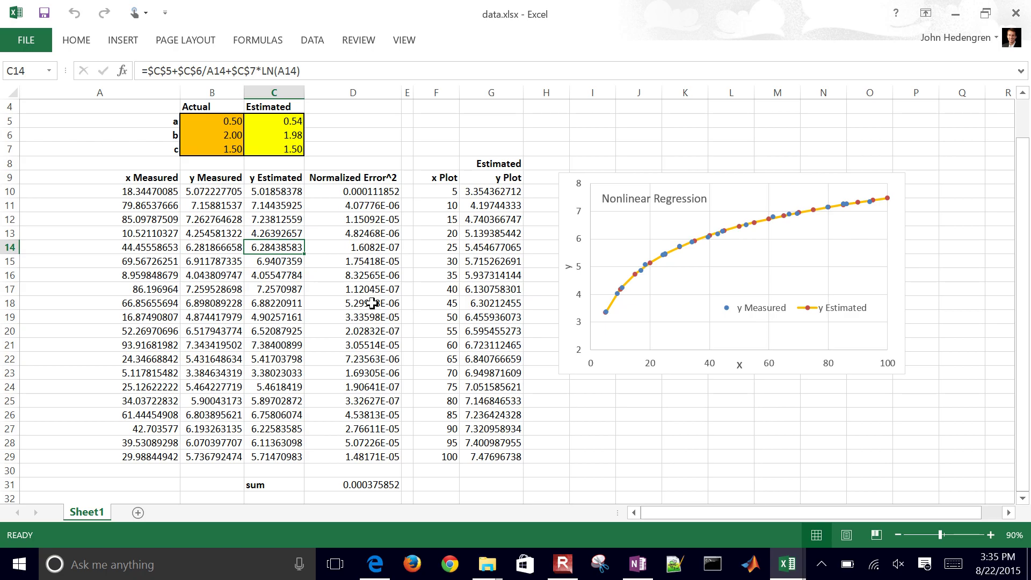
# In Edge, go via the Python Data Regression page to the Data Regression with MATLAB page
pyautogui.click(375, 563)
pyautogui.scroll(5, 372, 304)
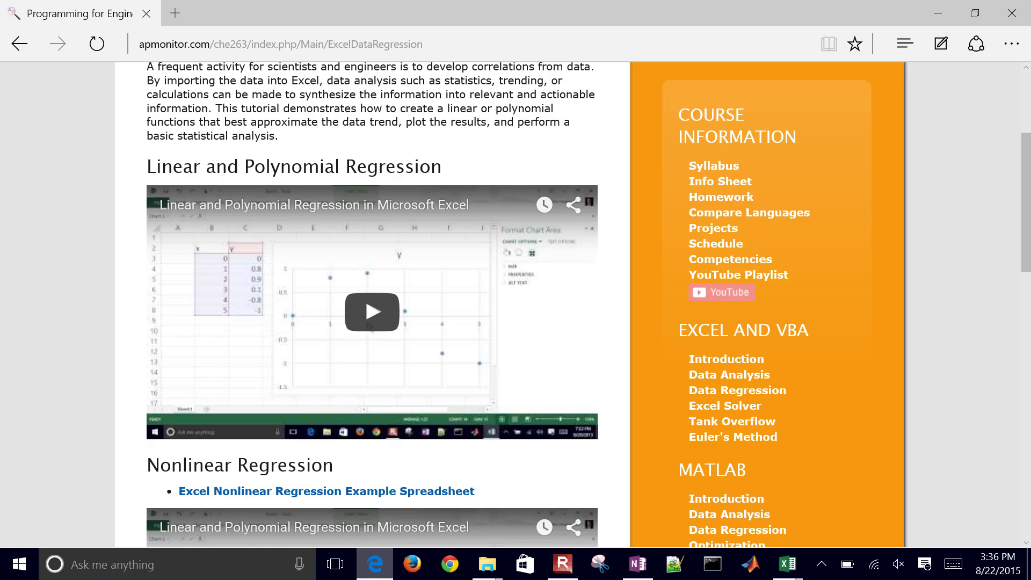
pyautogui.scroll(-6, 372, 304)
pyautogui.click(452, 405)
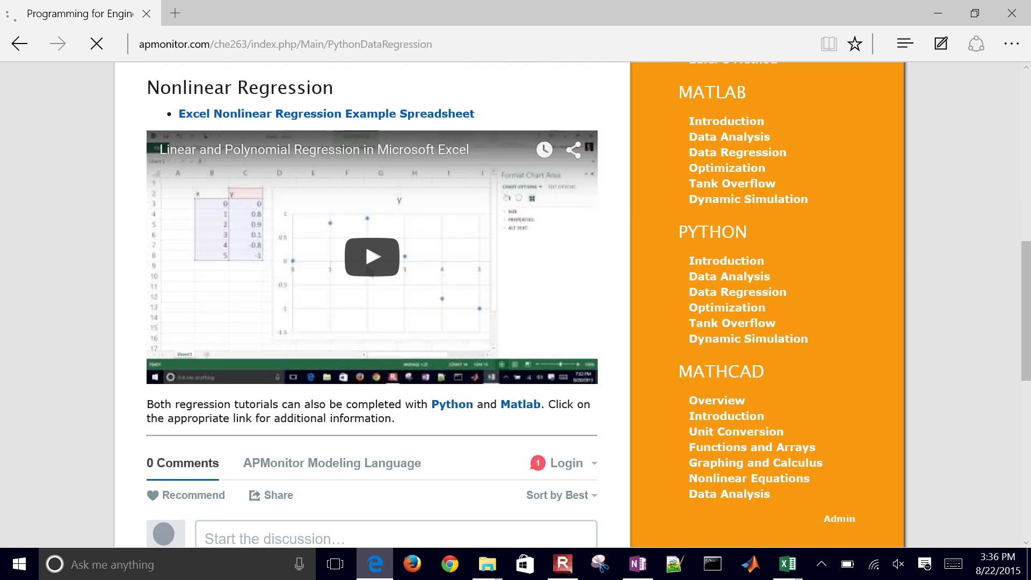
pyautogui.scroll(-10, 372, 304)
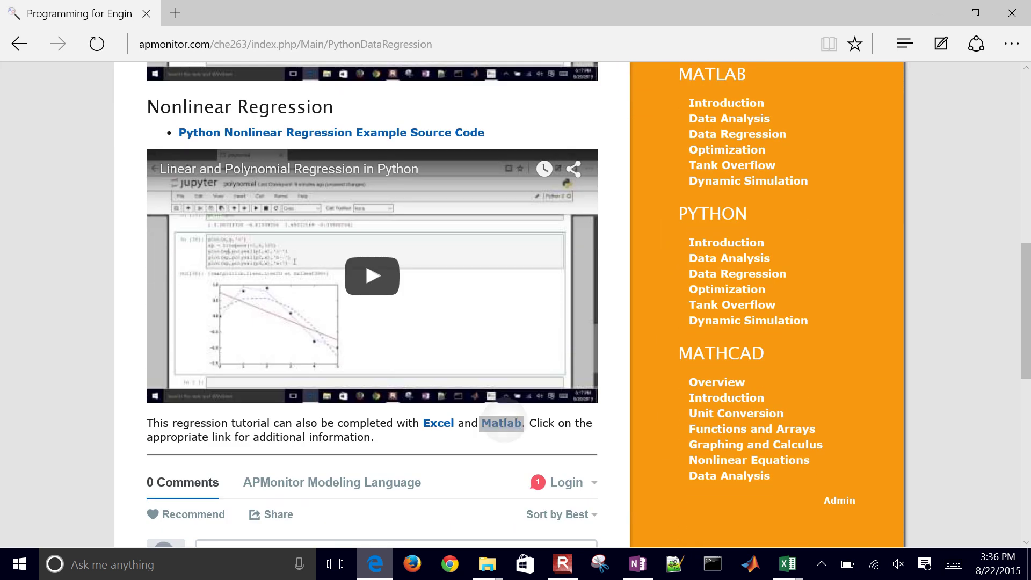
pyautogui.click(501, 423)
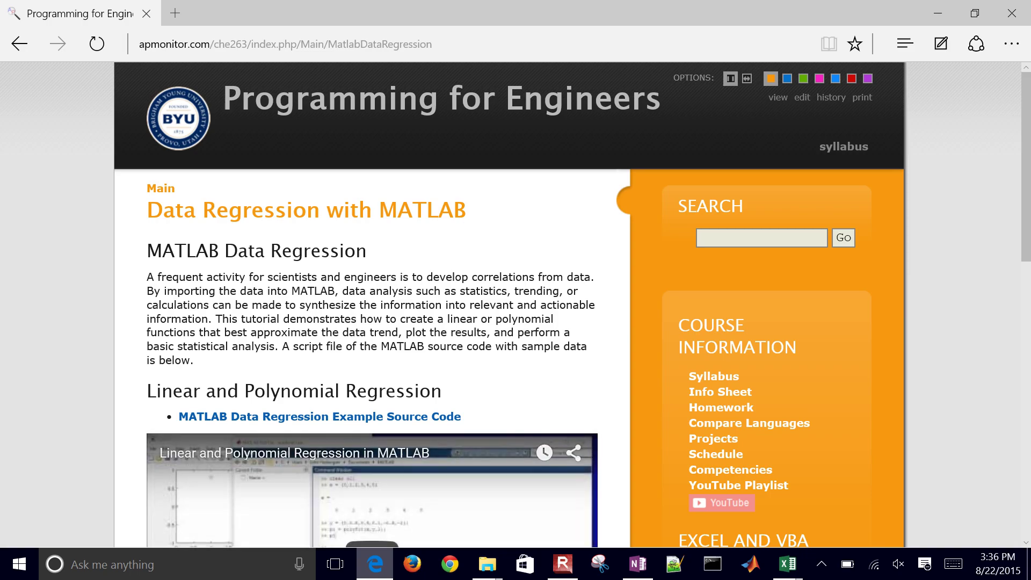